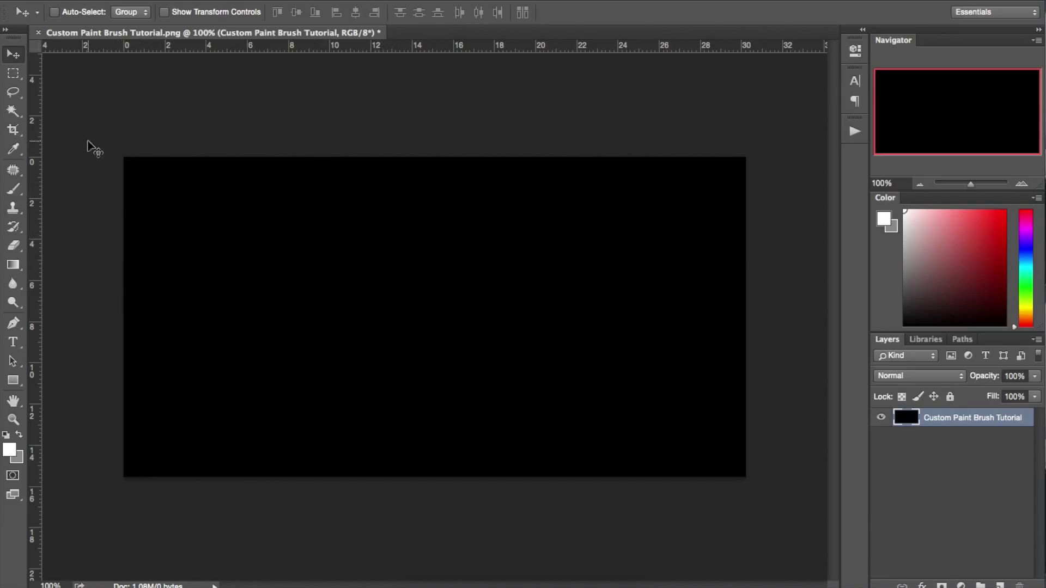
- Load the large hexagon S logo brush and try one stamp, then undo it
right_click(13, 190)
left_click(73, 15)
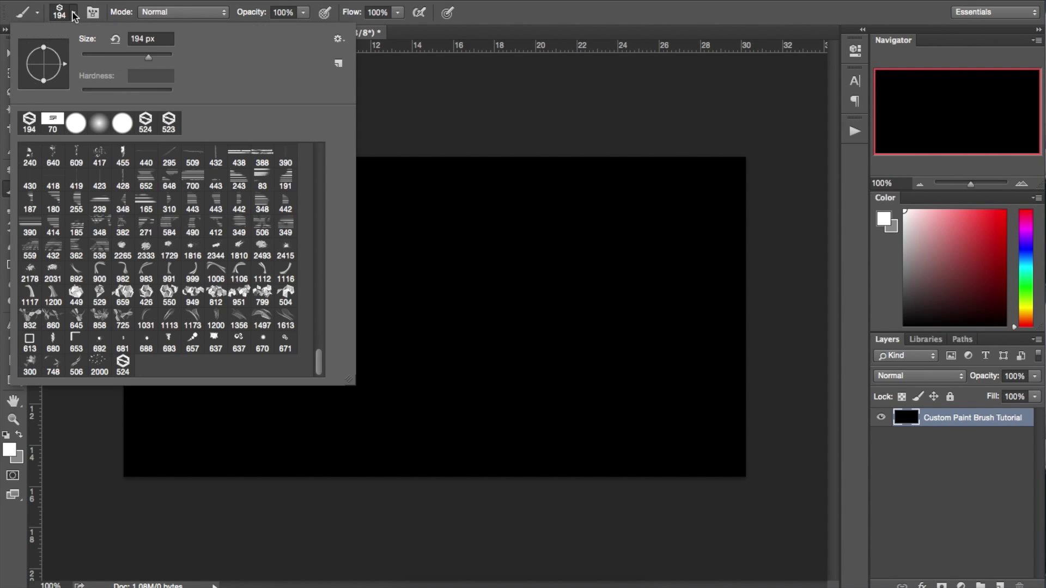
left_click(123, 365)
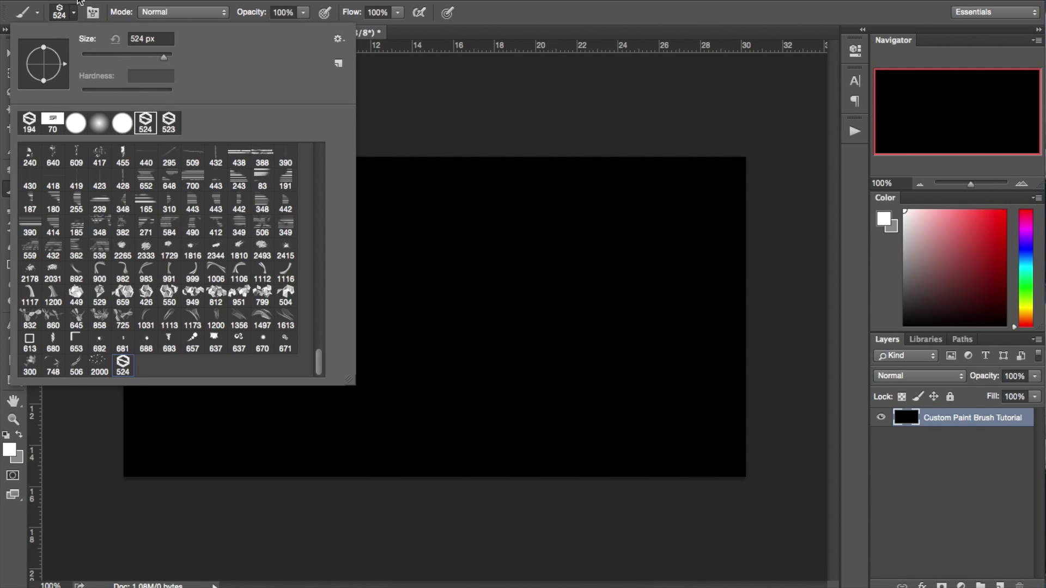
left_click(74, 15)
left_click(387, 327)
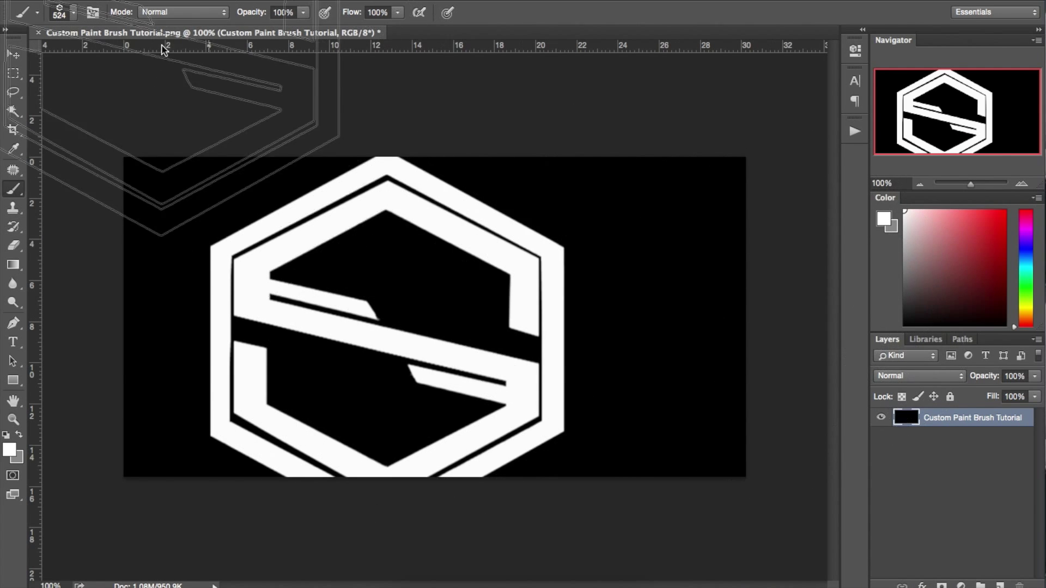
key("ctrl+z")
- Reduce the hexagon S logo brush size to 143 px
left_click(72, 13)
triple_click(156, 37)
type("143")
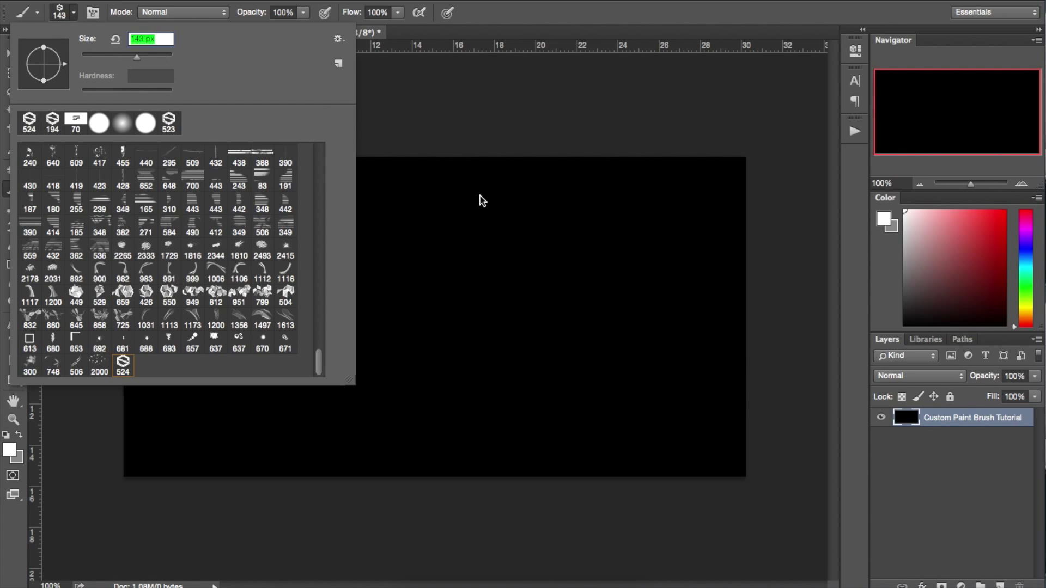
key("Return")
left_click(506, 245)
- Test-stamp several small hexagon S copies and a stroke across the canvas, then undo them all
left_click(262, 302)
left_click(626, 430)
left_click_drag(670, 246, 282, 433)
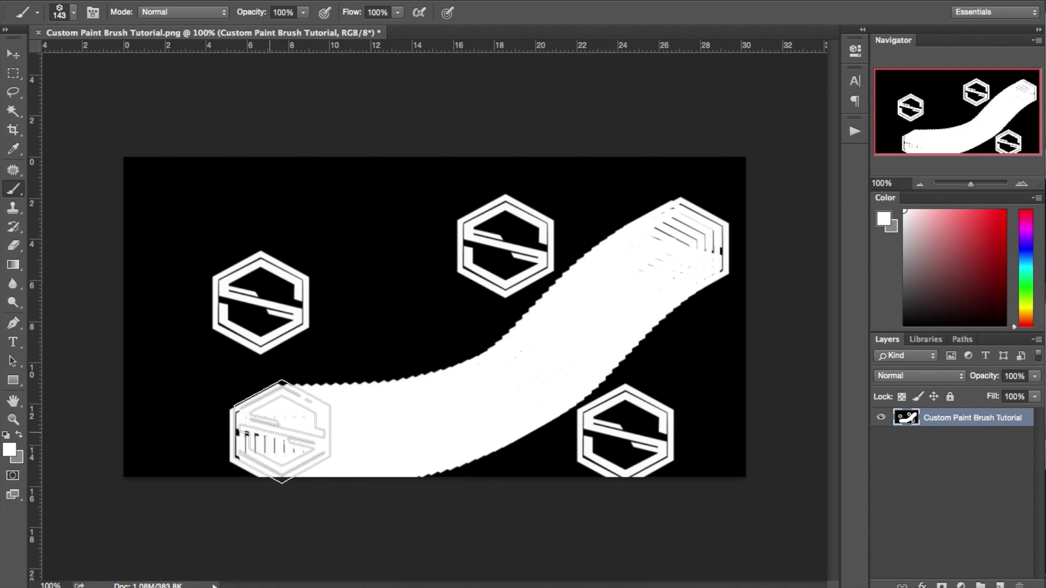
key("ctrl+z")
key("ctrl+alt+z")
key("ctrl+alt+z")
key("ctrl+alt+z")
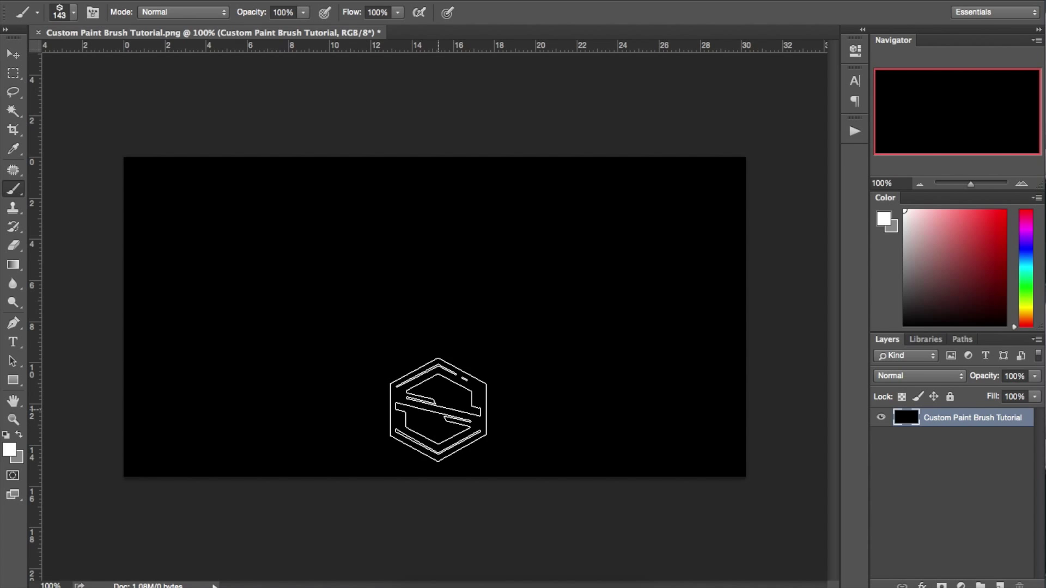
left_click(690, 384)
left_click(503, 353)
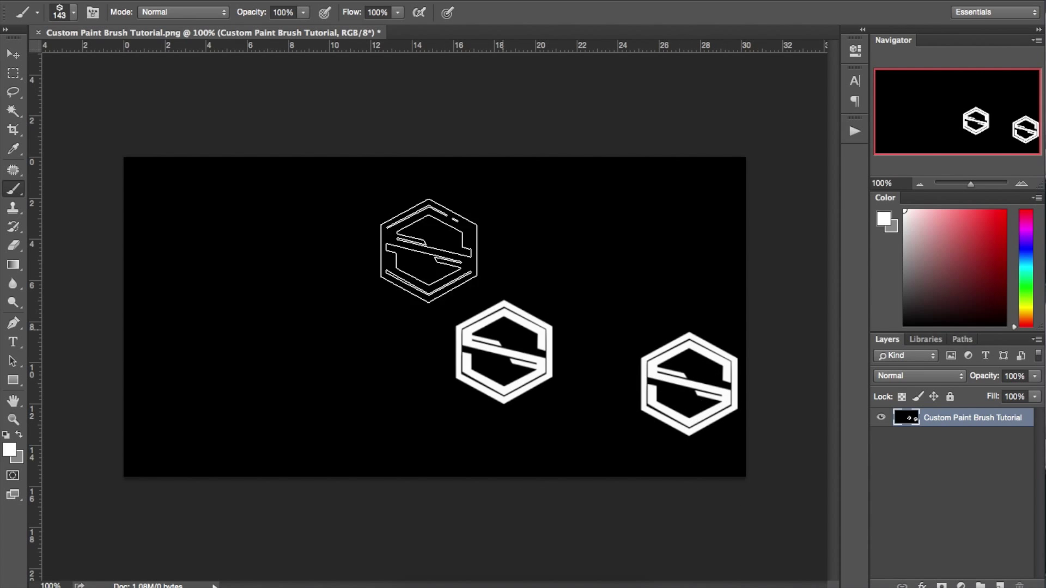
left_click(326, 255)
key("ctrl+z")
key("ctrl+shift+z")
key("ctrl+alt+z")
key("ctrl+alt+z")
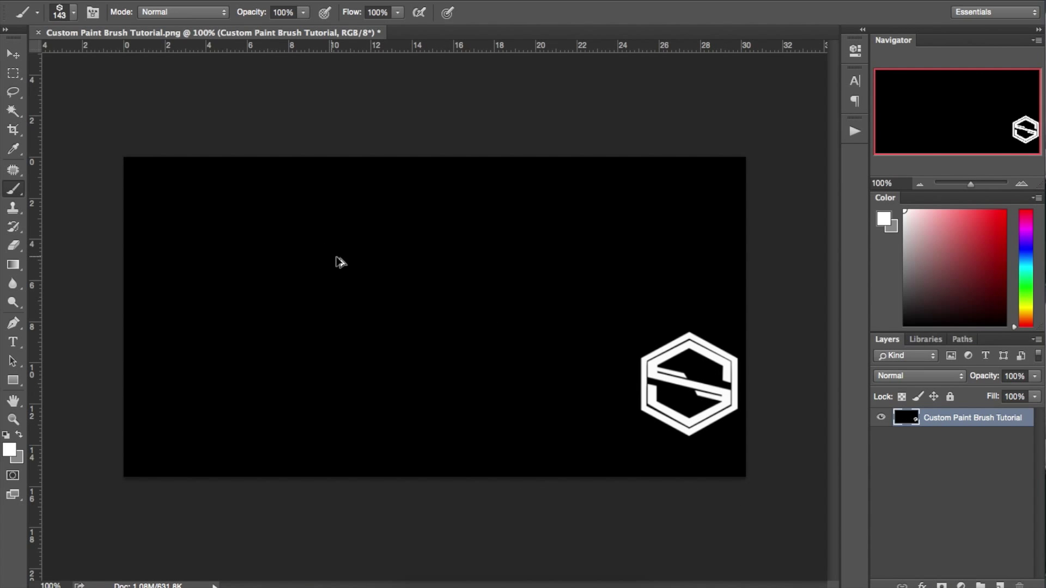
key("ctrl+alt+z")
- Search Google Images for the transparent SF logo and drag it into the Photoshop document
left_click(14, 54)
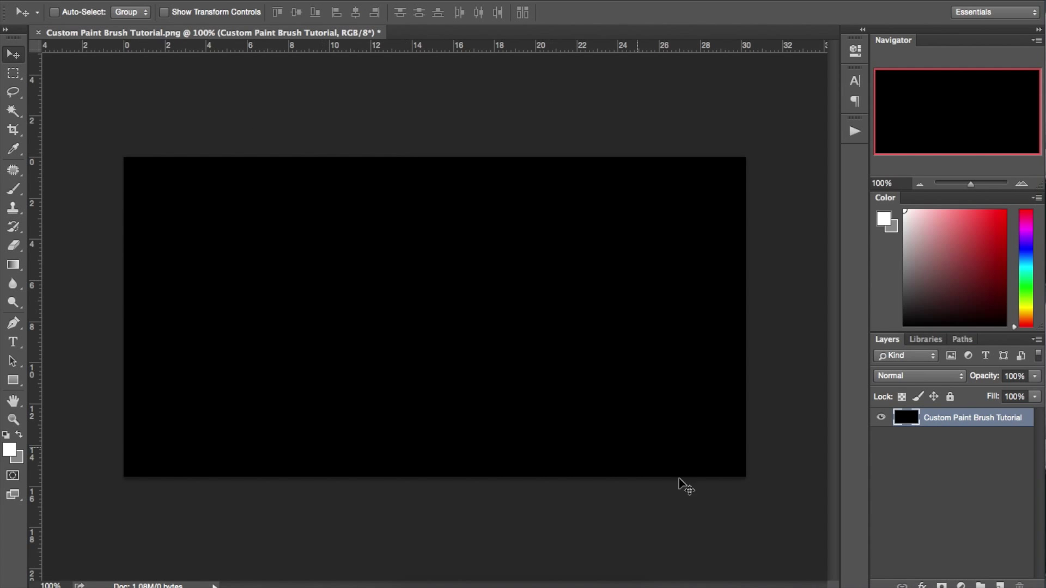
left_click(544, 573)
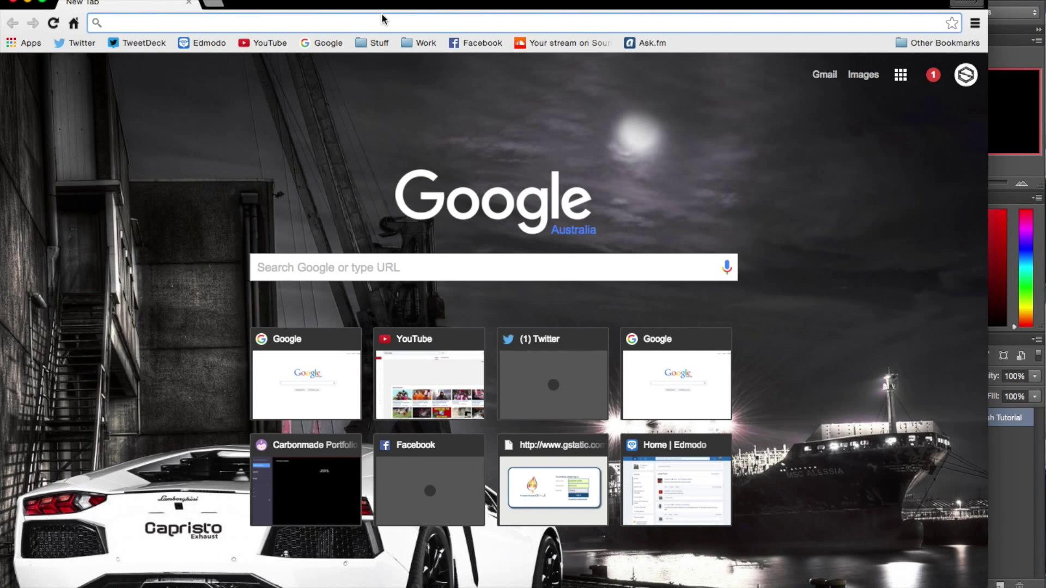
type("soar sniping 2d logo.png")
key("Return")
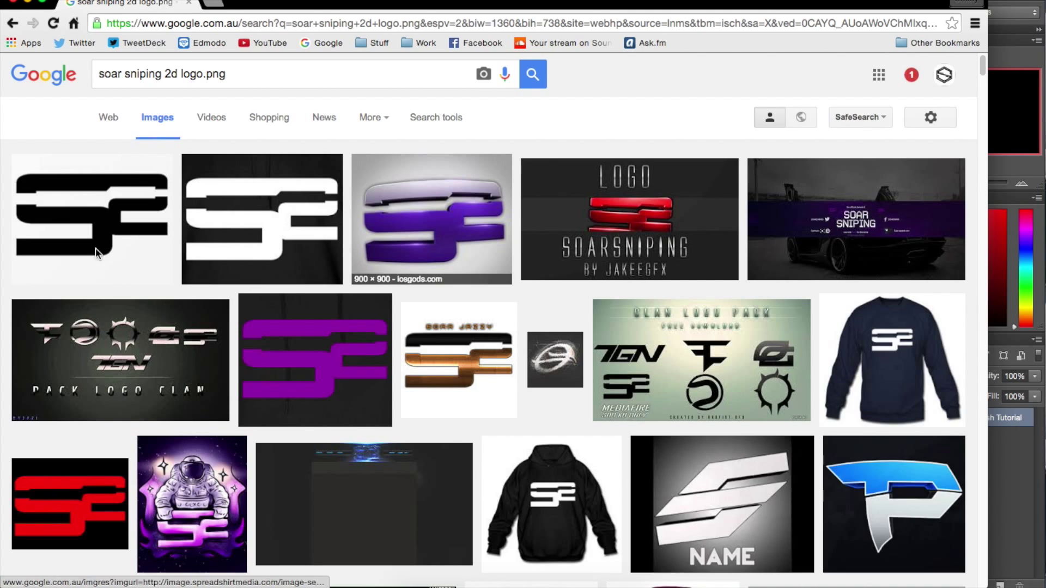
left_click(118, 229)
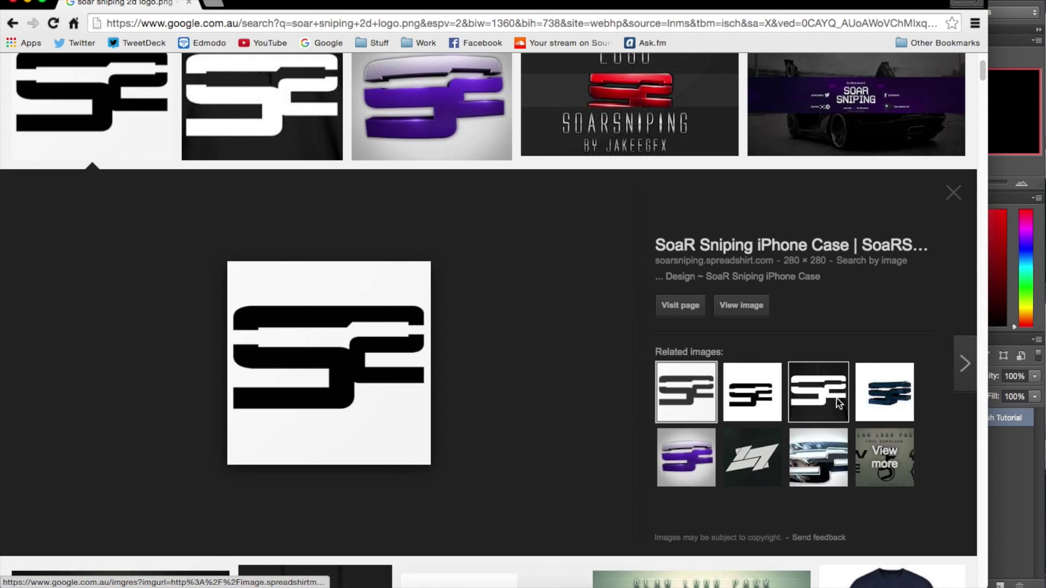
left_click(818, 392)
left_click(773, 398)
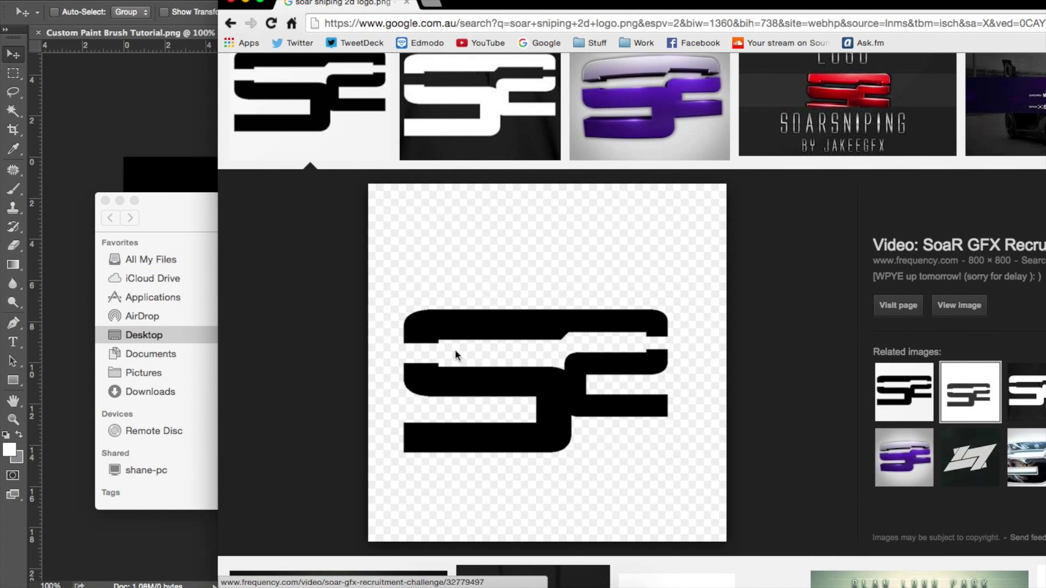
left_click_drag(455, 348, 182, 150)
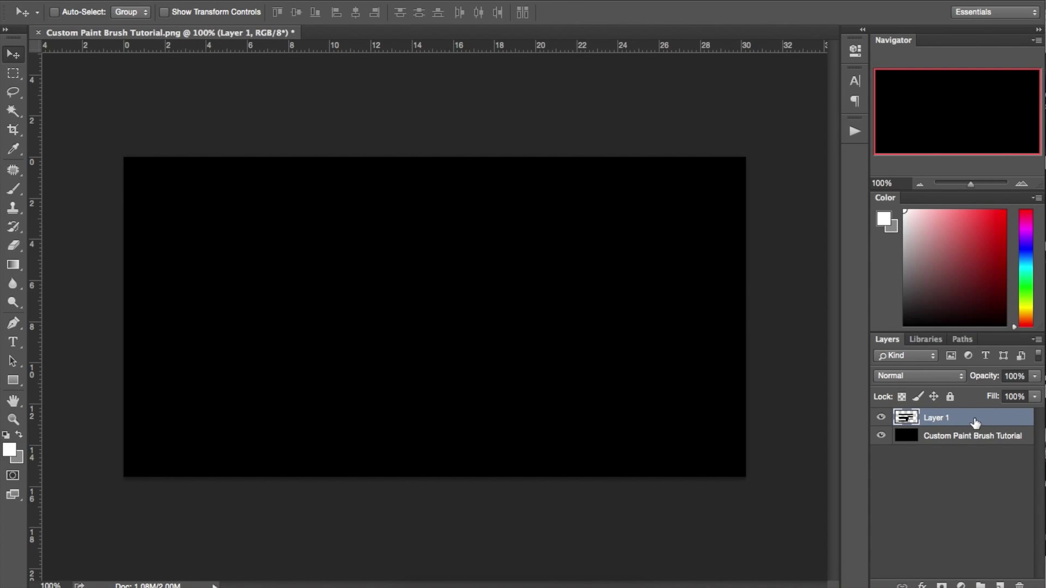
- Give the SF logo layer a white Color Overlay layer style
double_click(975, 421)
left_click(357, 235)
left_click(628, 110)
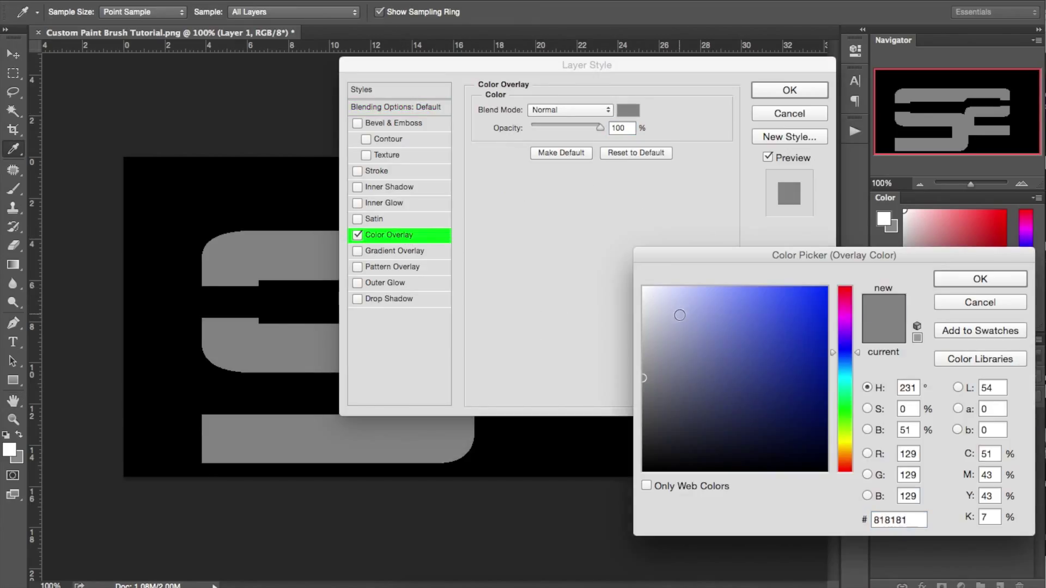
left_click(646, 287)
left_click(979, 278)
left_click(789, 90)
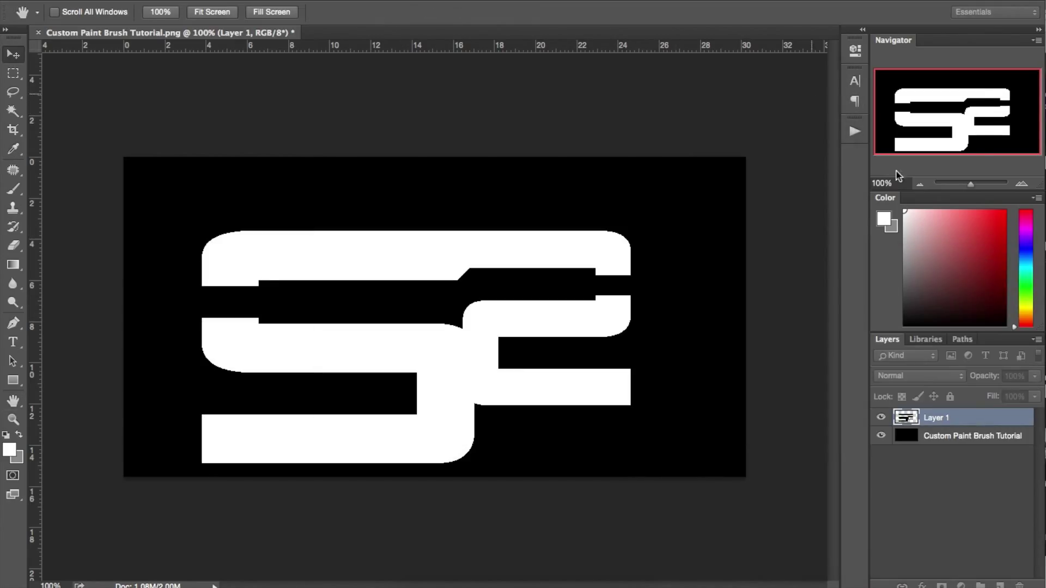
- Rasterize the layer style so the white overlay is baked into the logo pixels
key("v")
right_click(972, 417)
left_click(890, 234)
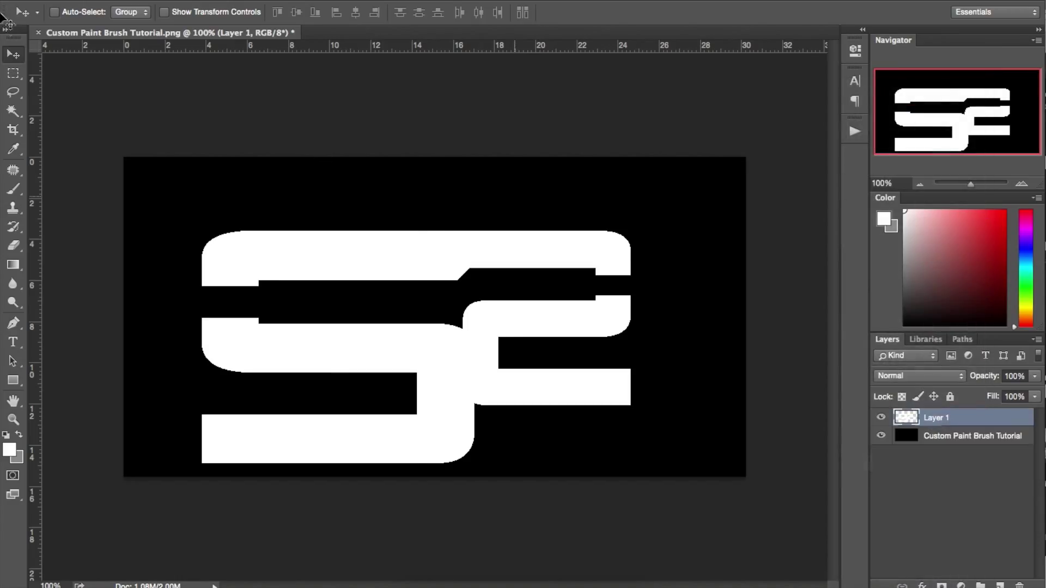
- Free-transform the logo down to about 59% and centre it on the canvas
key("ctrl+t")
left_click_drag(632, 235, 455, 322)
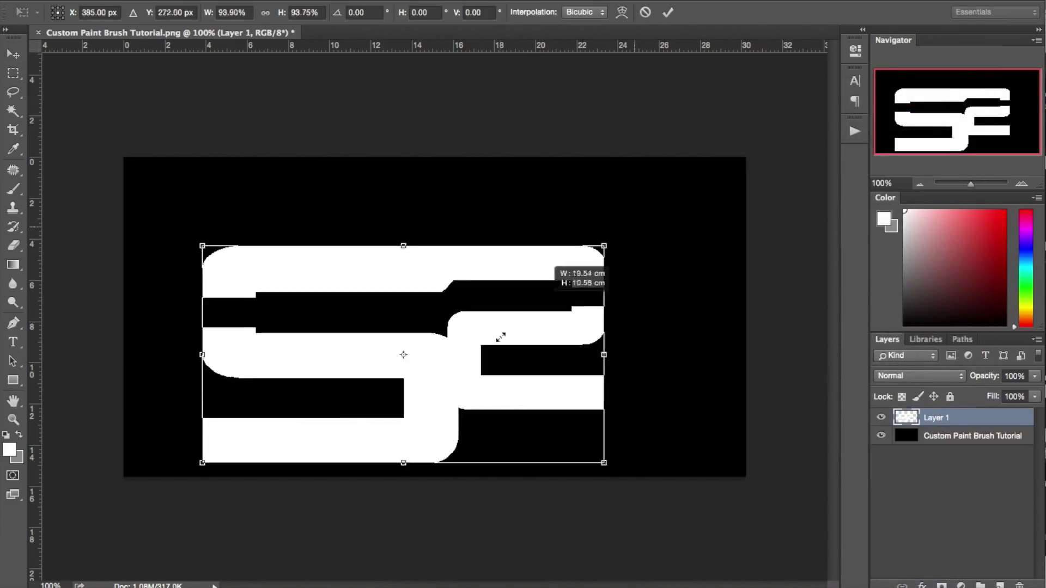
left_click_drag(390, 371, 496, 292)
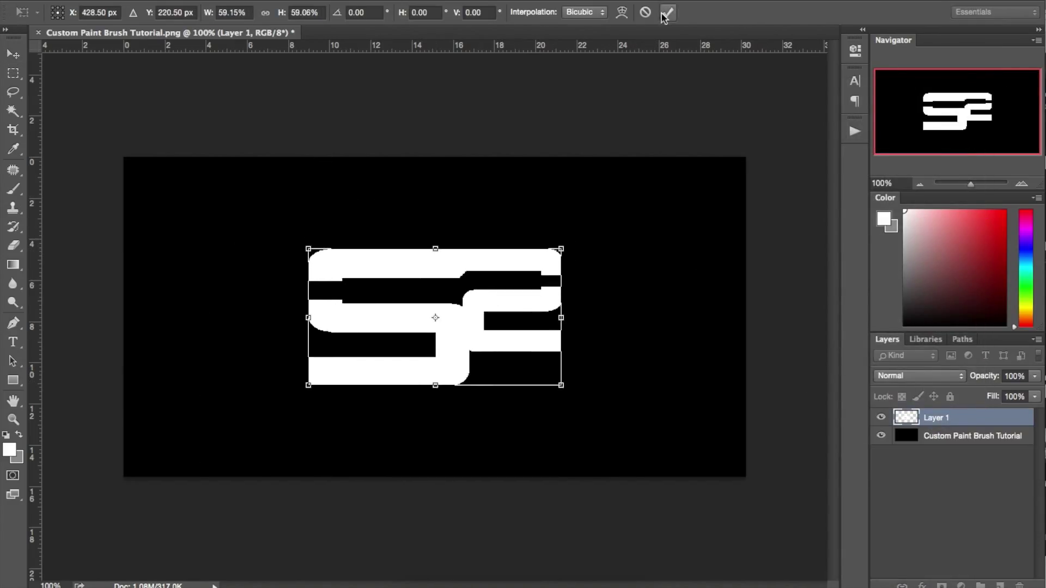
key("Return")
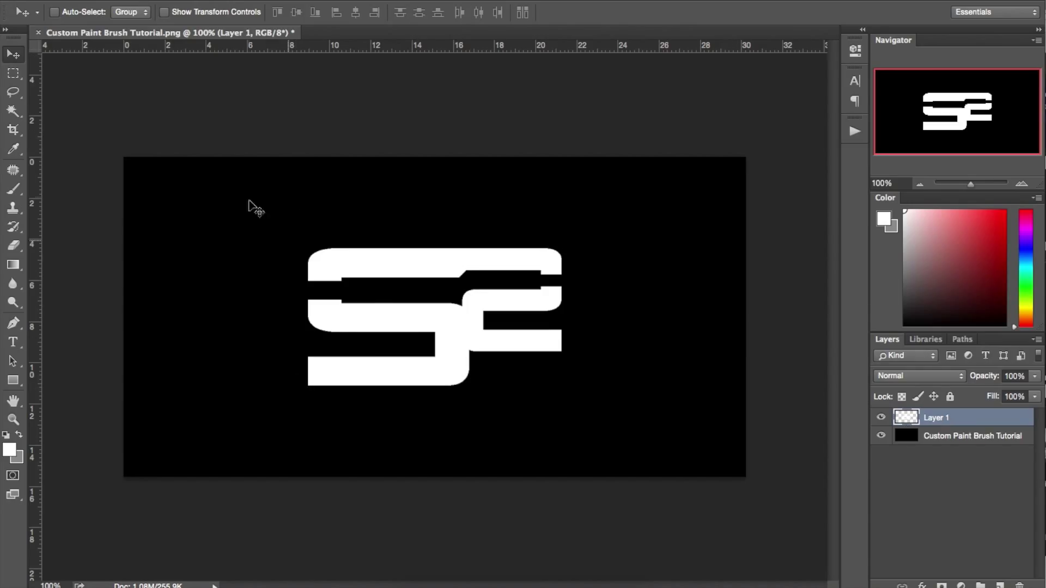
- Check transparency by toggling the background, then define the logo as brush 'SoaR Sniping Logo'
left_click(880, 435)
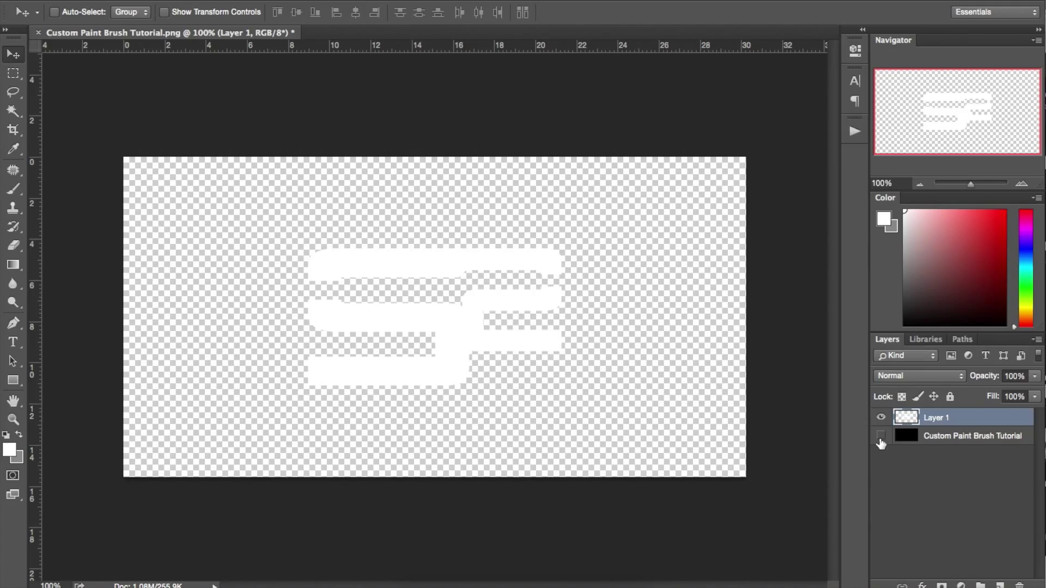
left_click(881, 437)
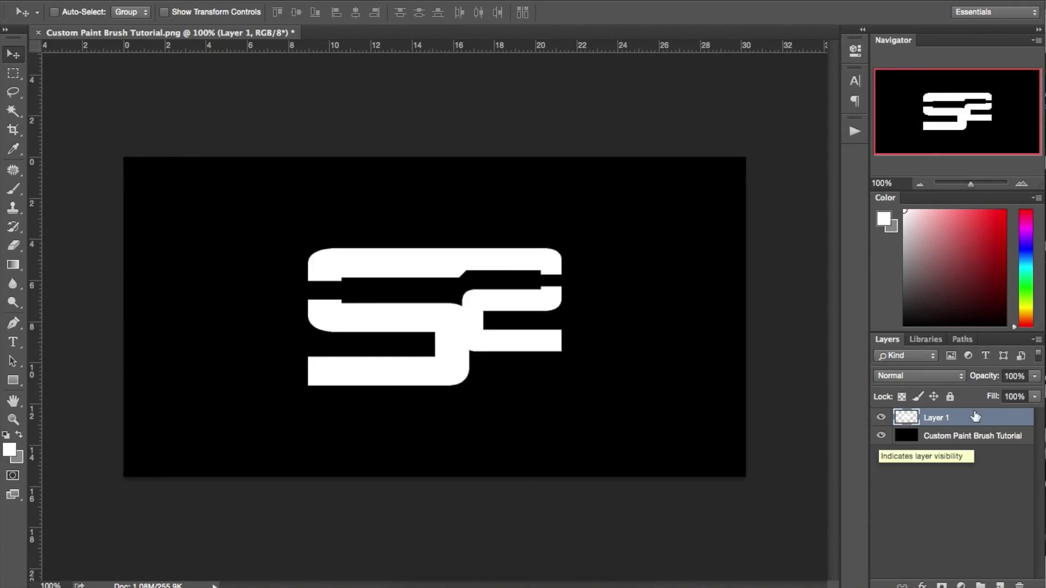
left_click(164, 2)
mouse_move(169, 285)
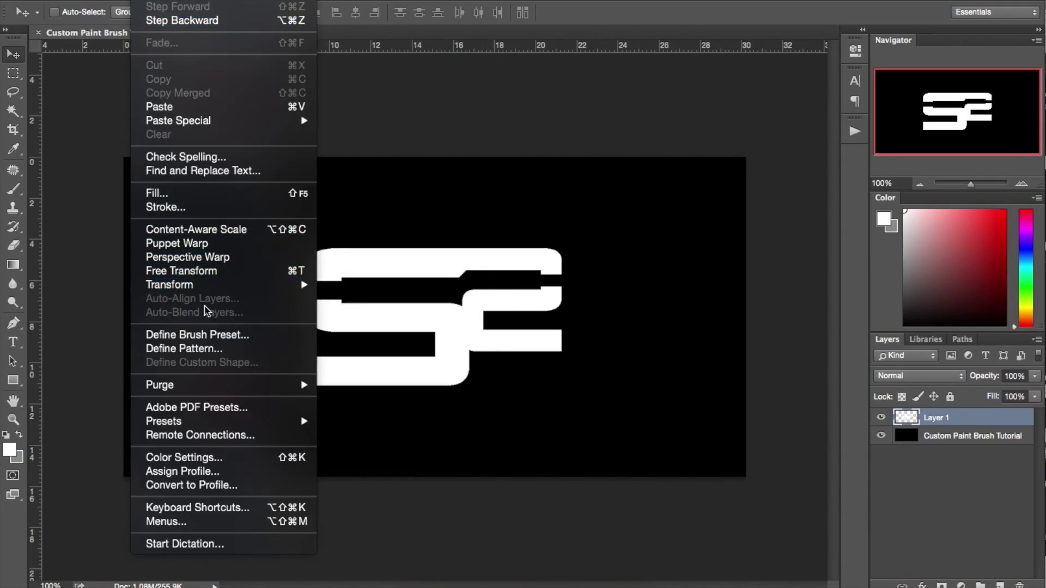
left_click(197, 335)
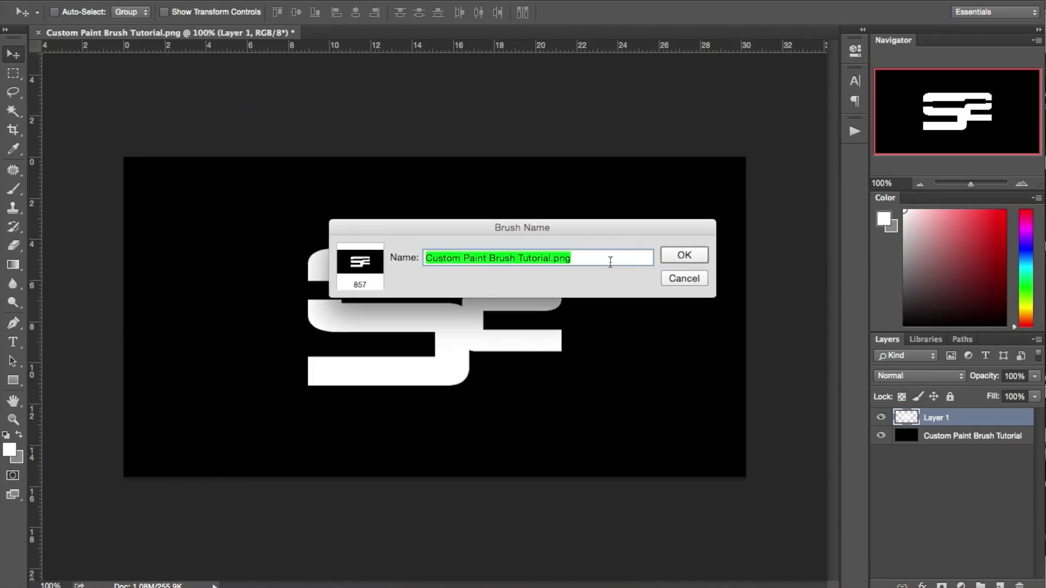
type("s")
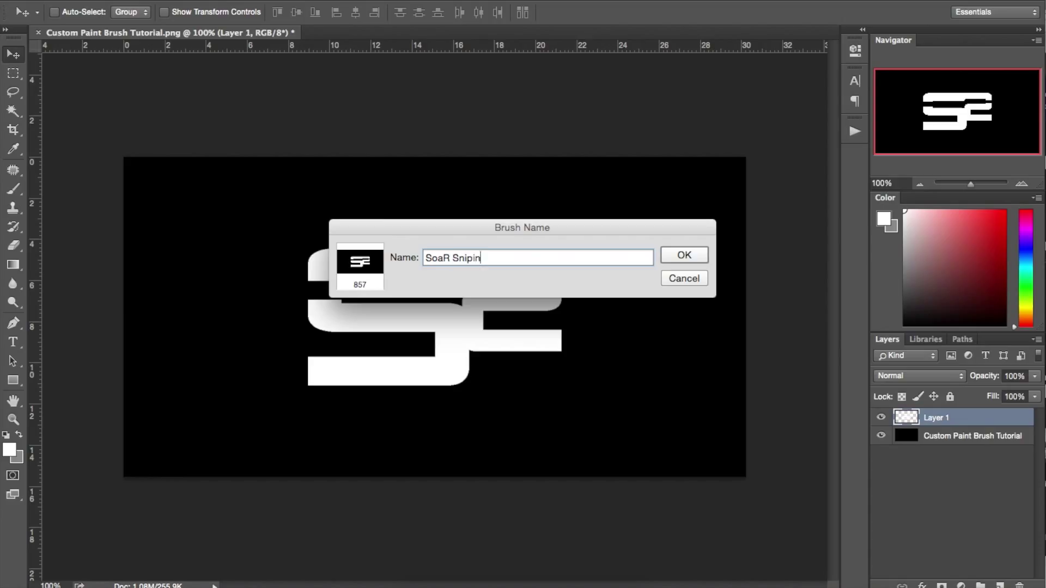
key("Return")
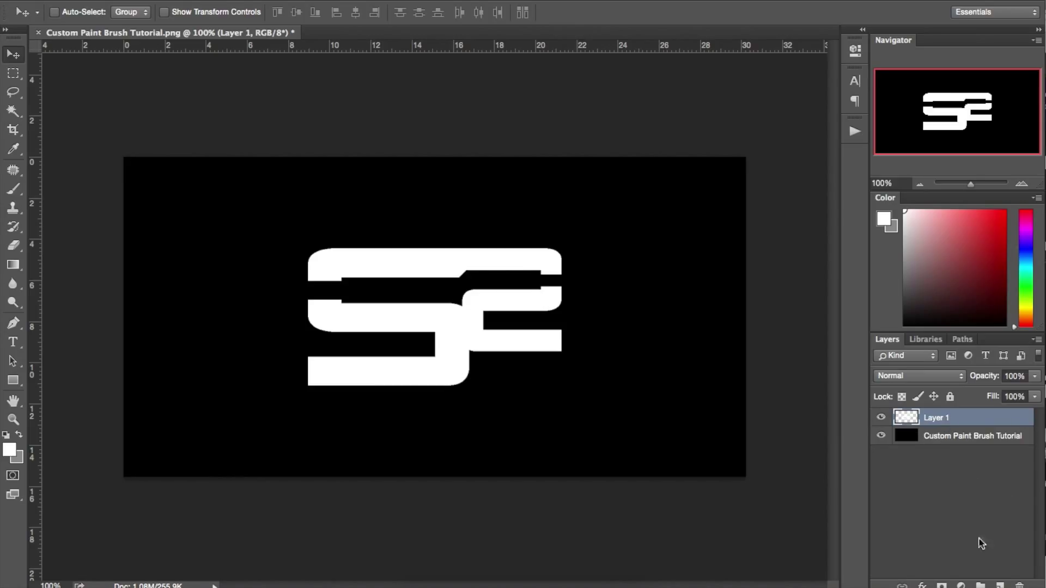
- Add an empty layer, hide the logo layer, and load the SF logo brush at 89 px
left_click(1000, 585)
left_click(880, 436)
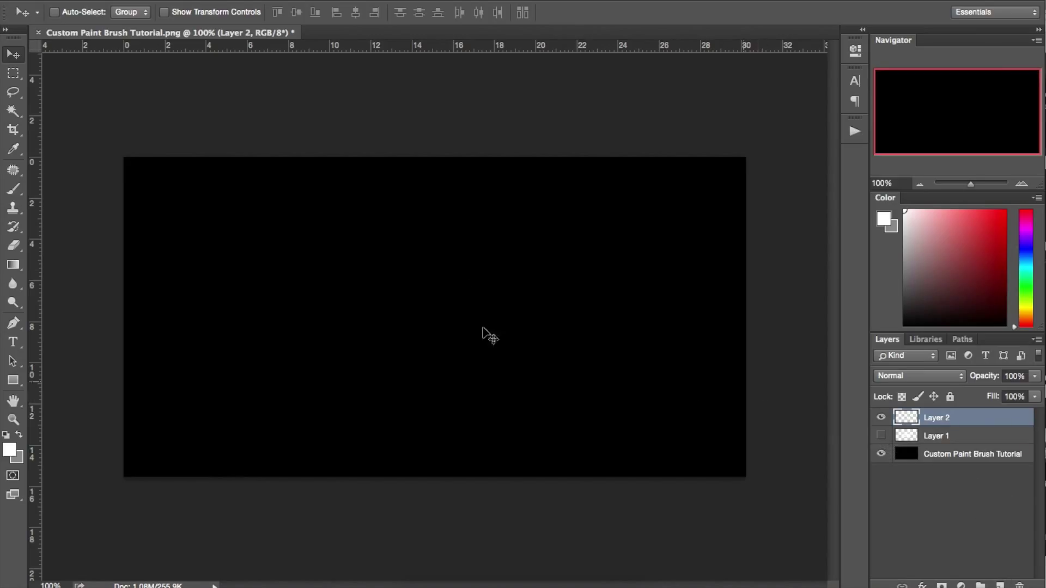
left_click(14, 188)
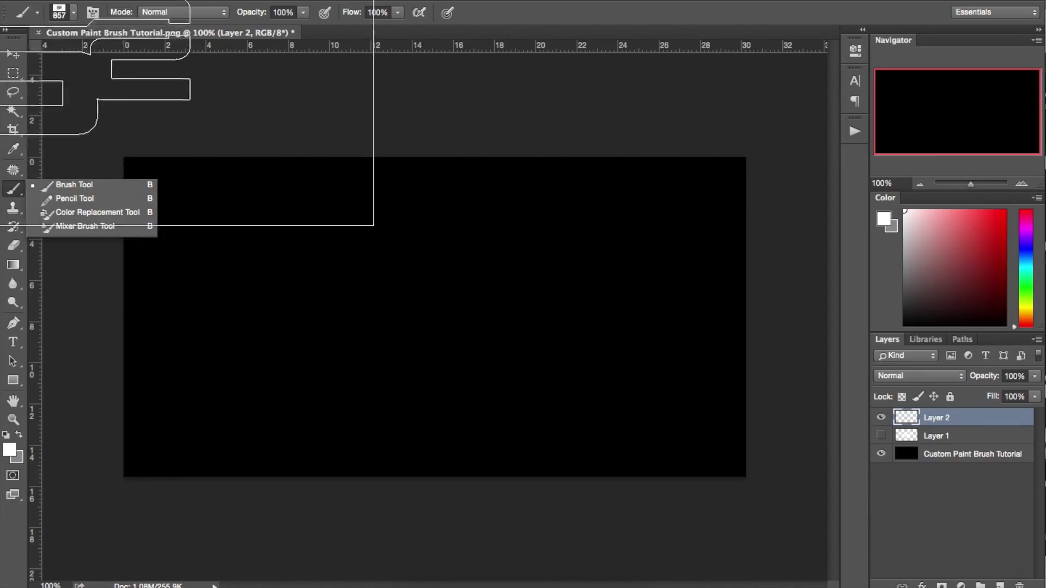
left_click(73, 184)
left_click(65, 12)
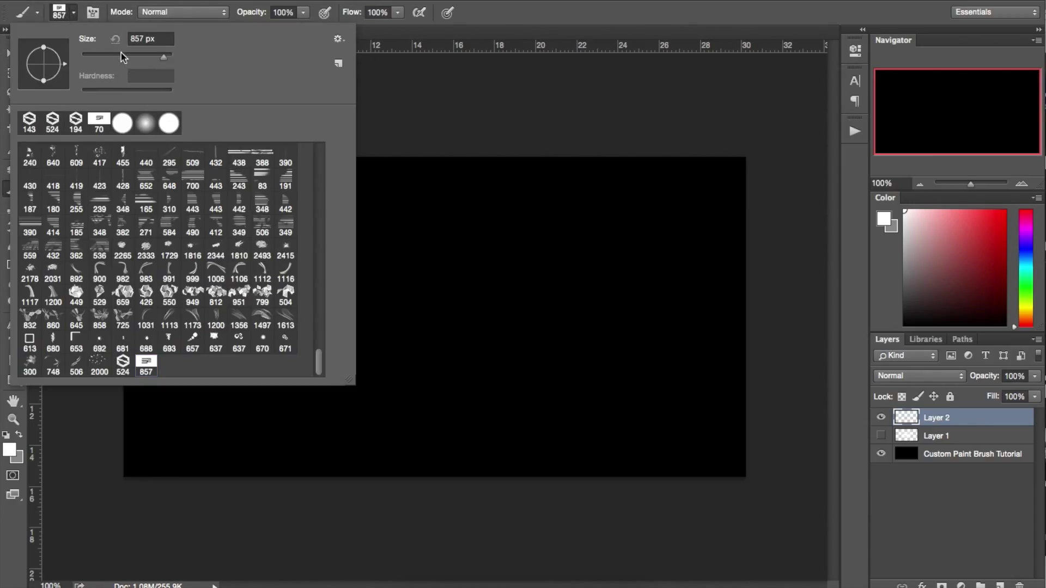
type("89")
key("Return")
left_click(547, 327)
- Stamp scattered white SF logo copies across the black canvas, then undo the latest ones
key("ctrl+z")
left_click(335, 283)
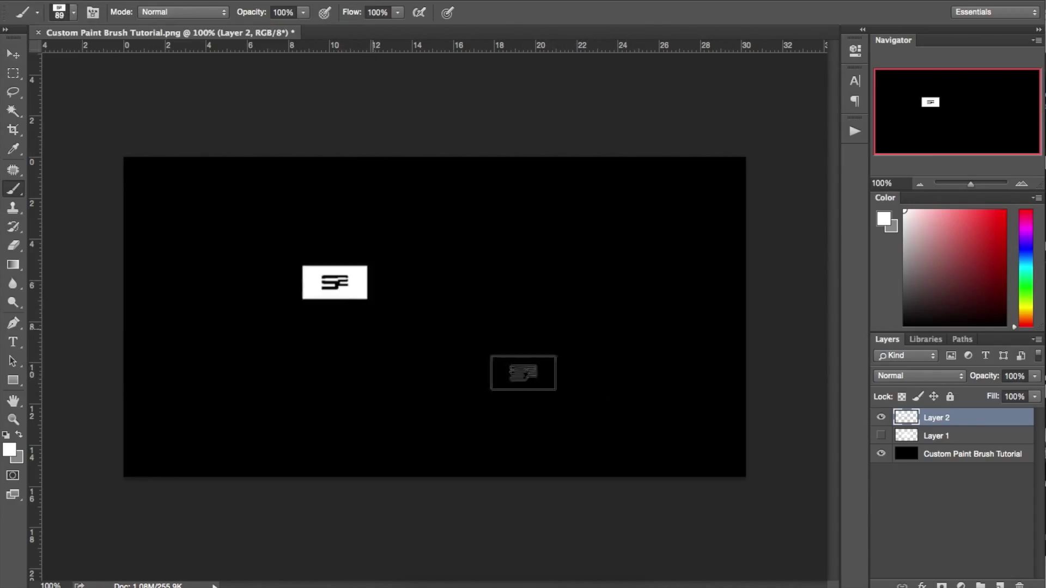
left_click(560, 392)
left_click(597, 296)
left_click(381, 377)
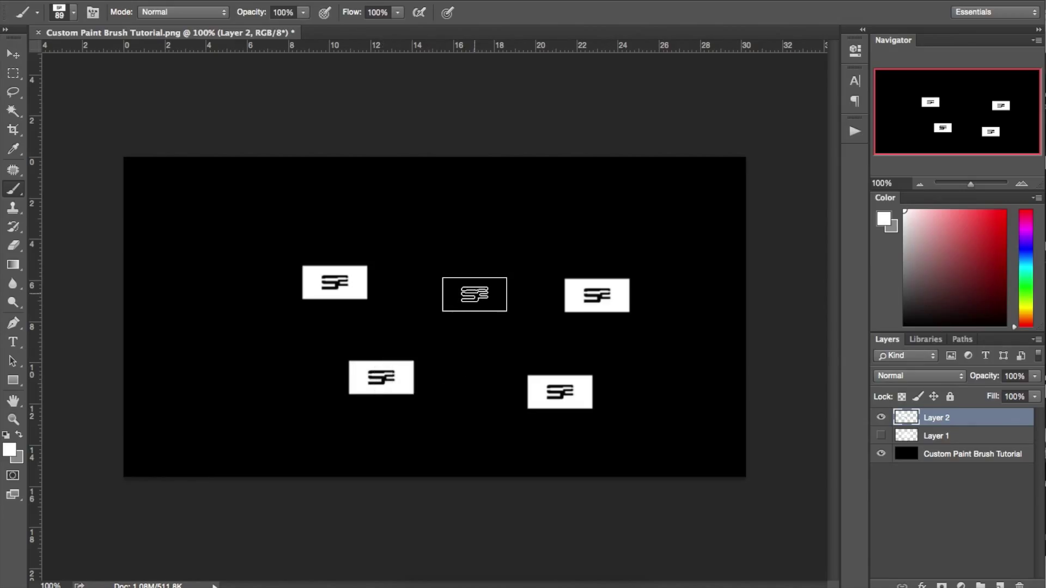
left_click(462, 234)
left_click(315, 213)
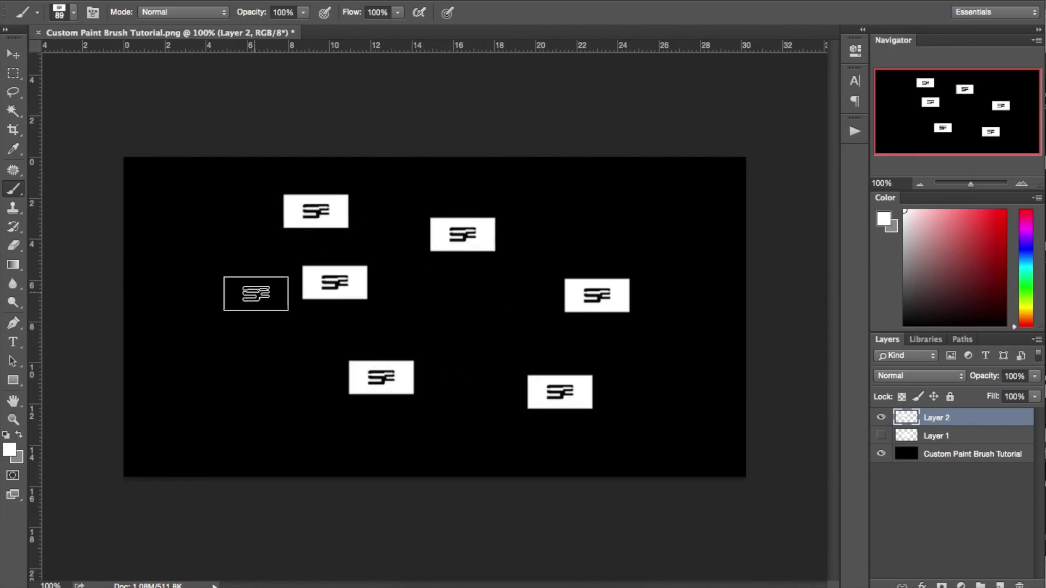
left_click(231, 346)
left_click(227, 460)
left_click(465, 296)
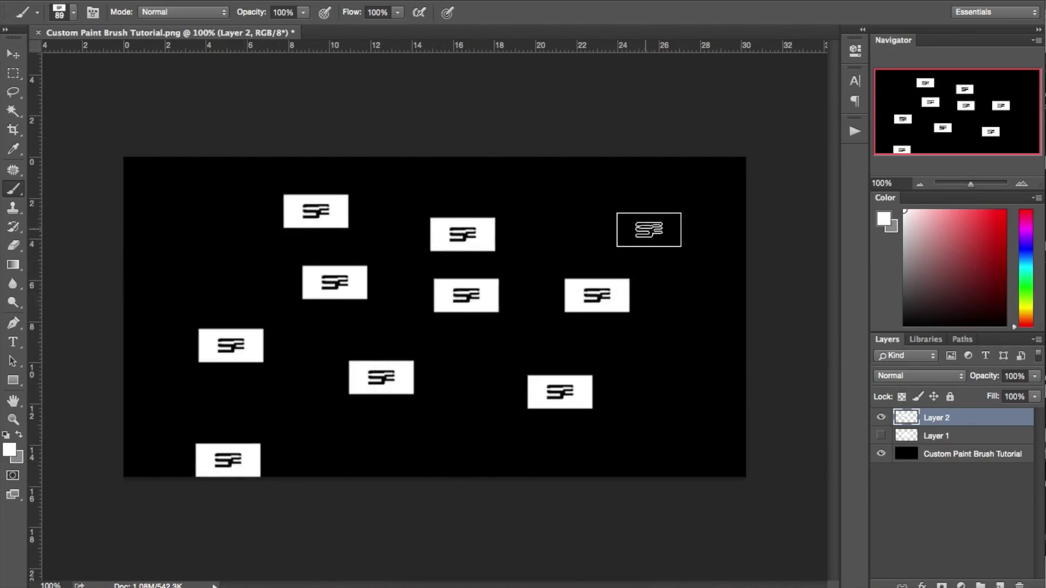
key("ctrl+alt+z")
key("ctrl+alt+z")
key("ctrl+alt+z")
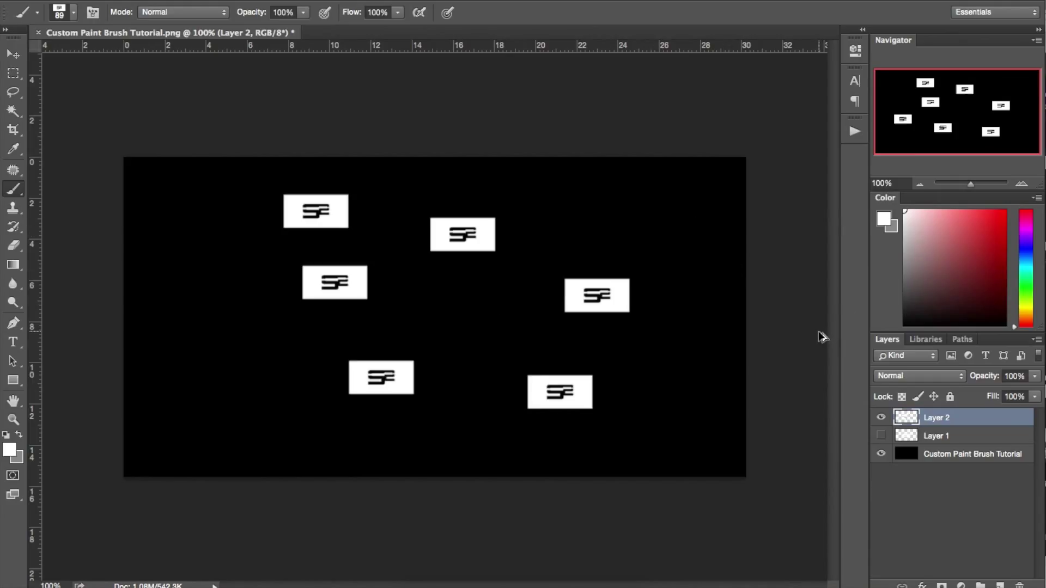
key("ctrl+alt+z")
key("ctrl+alt+z")
key("ctrl+alt+z")
key("ctrl+alt+z")
key("ctrl+alt+z")
key("ctrl+alt+z")
key("ctrl+alt+z")
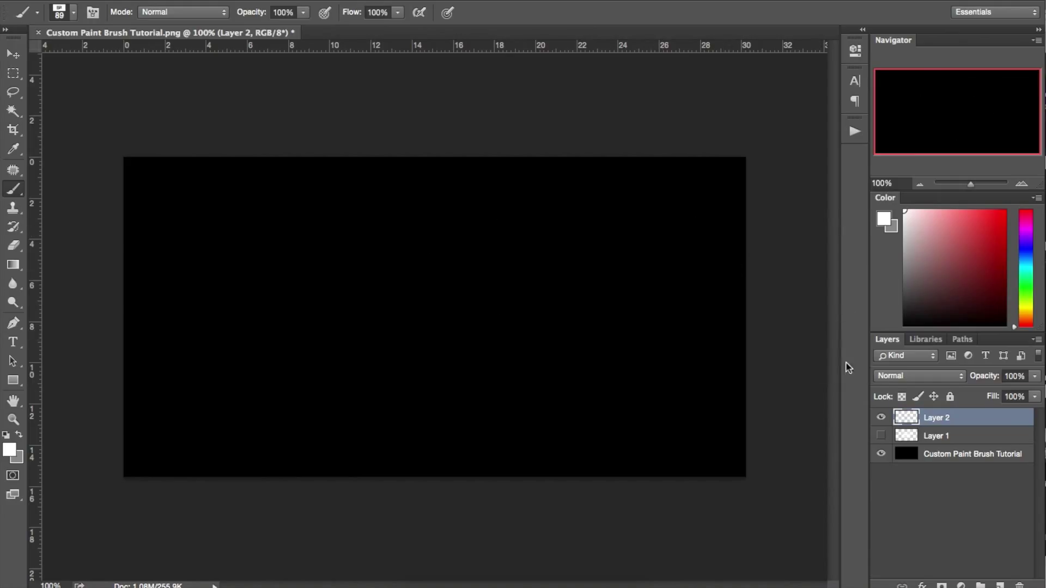
- Hide the stamps and background so only the white logo on Layer 1 shows, and select it
left_click(881, 417)
left_click(882, 435)
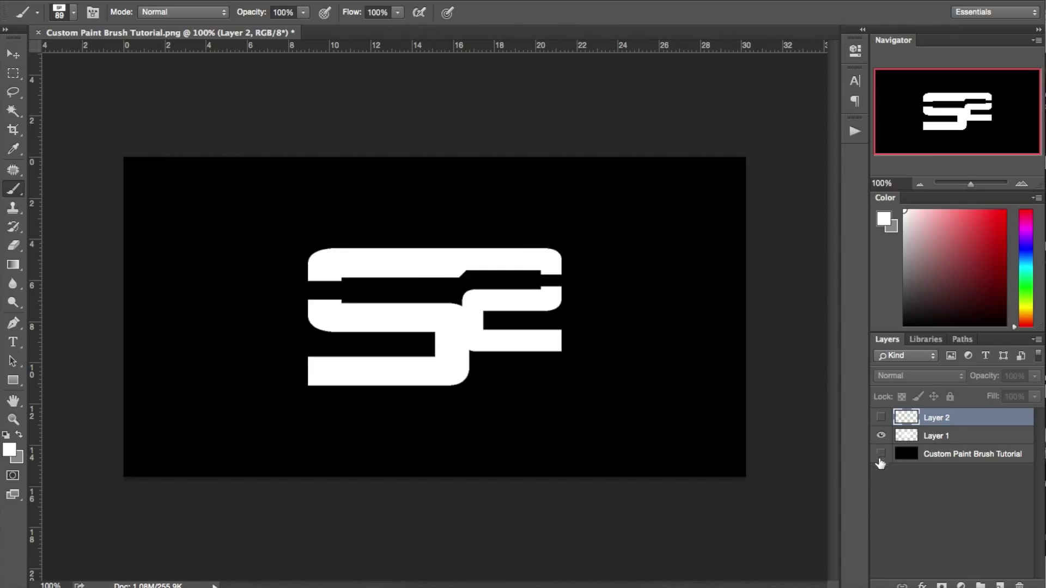
left_click(881, 455)
left_click(948, 436)
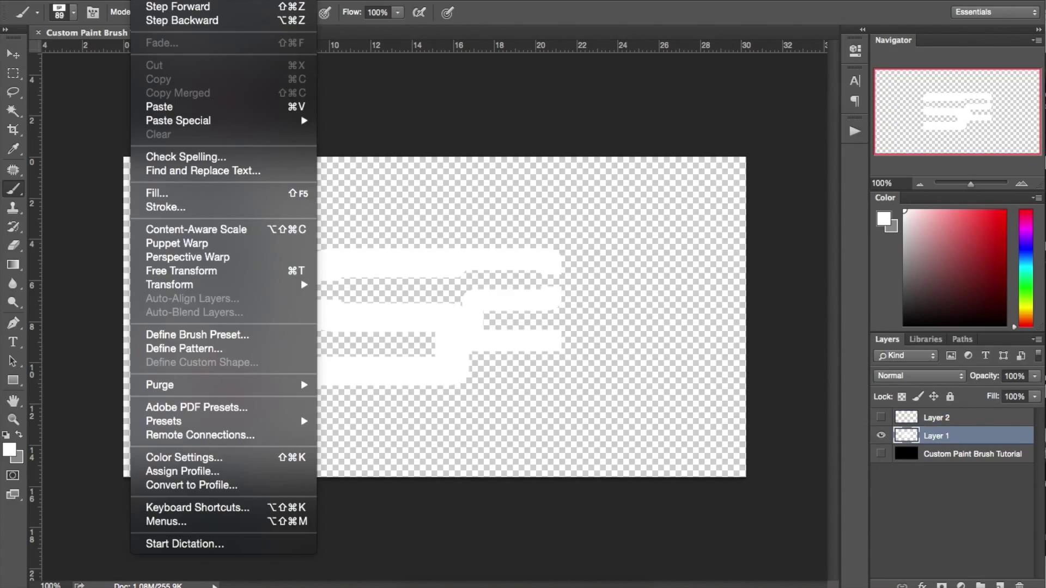
- Attempt Define Brush Preset, dismiss the empty-area error, hide Layer 1 and start Spotlight
left_click(197, 334)
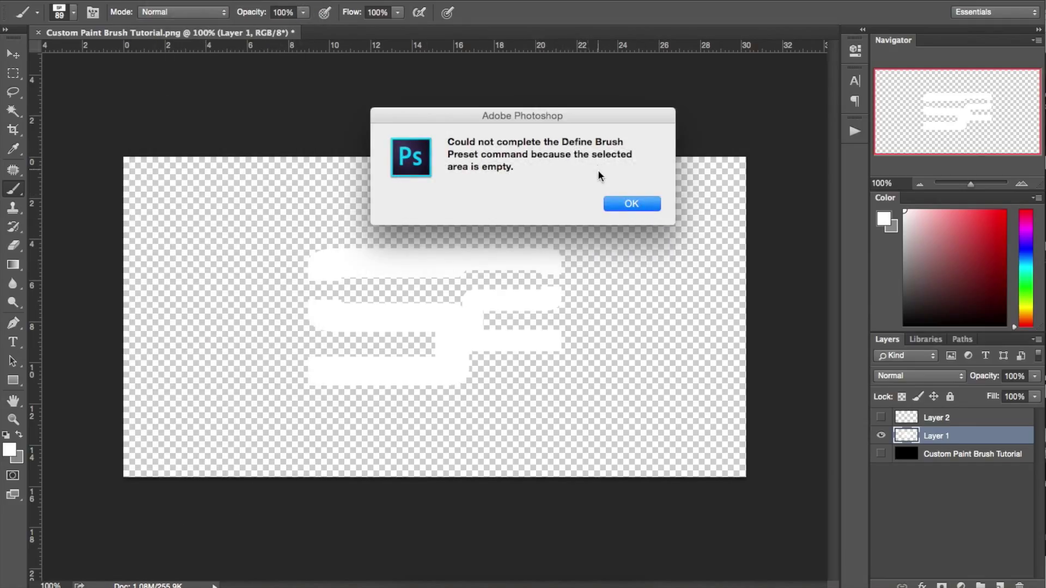
left_click(636, 204)
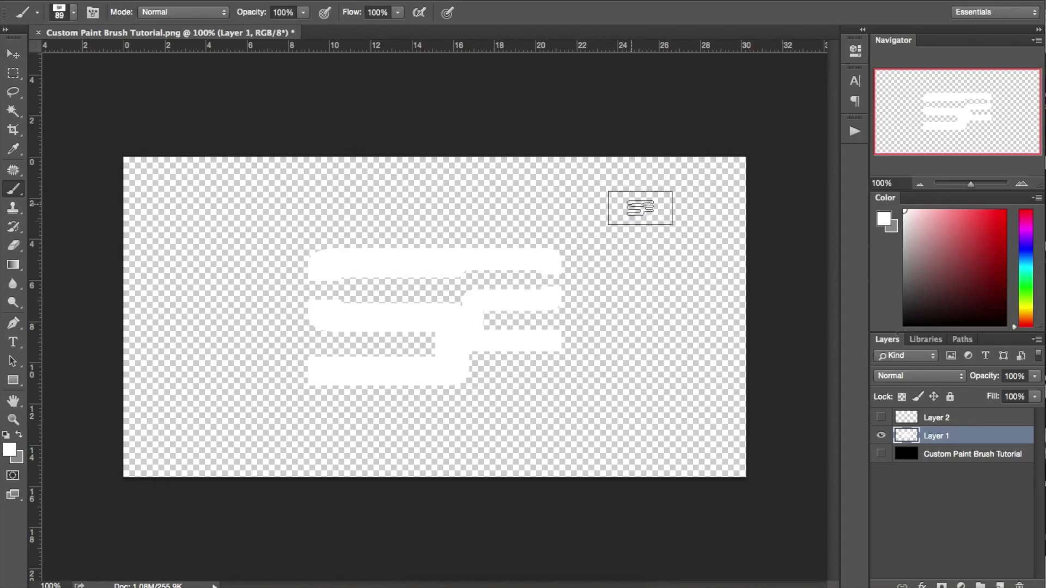
left_click(881, 435)
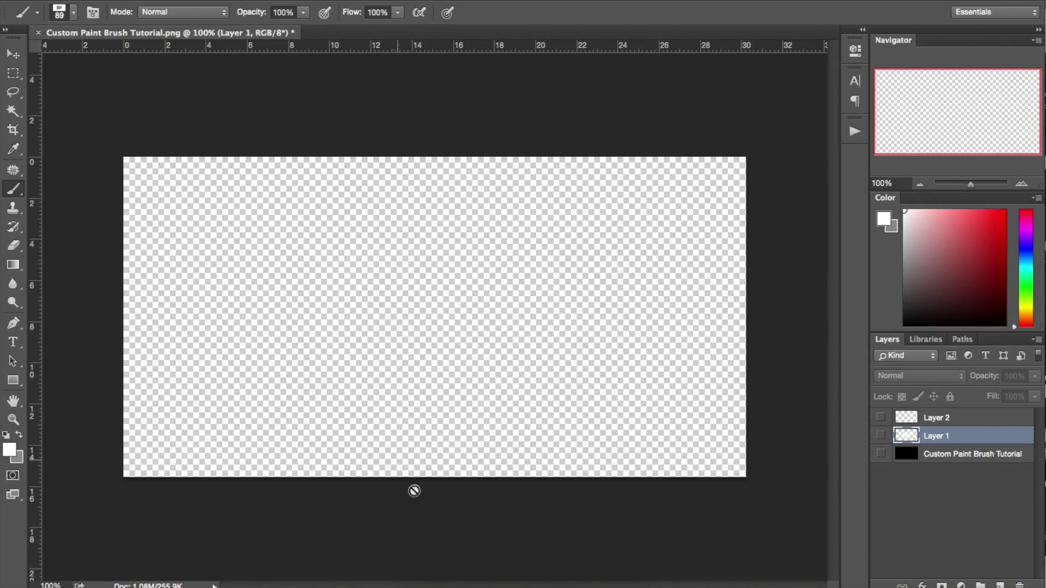
key("super+space")
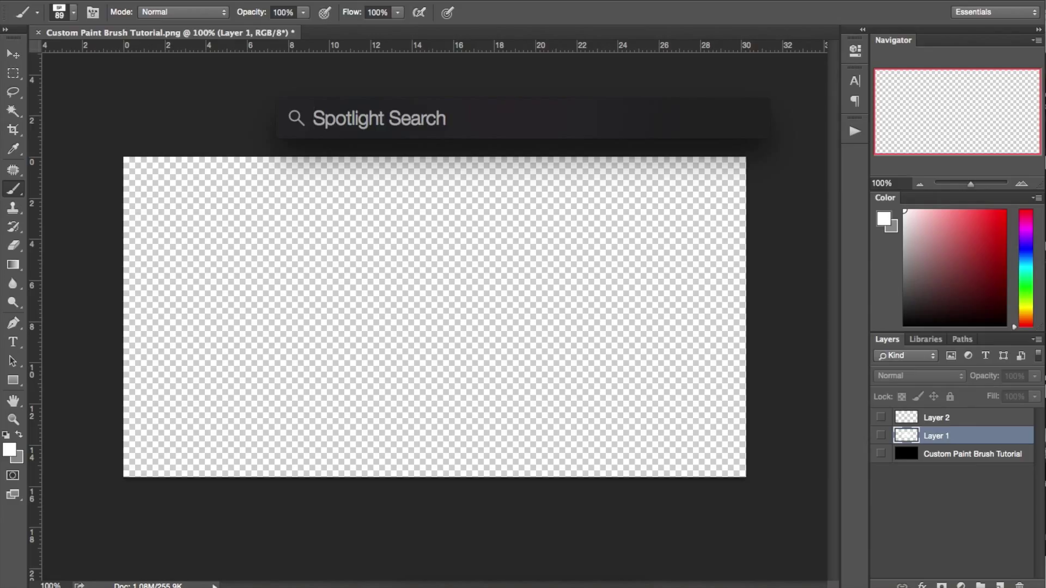
type("l")
- Search Spotlight for 'personal logo' and show all matches in Finder
key("BackSpace")
type("per")
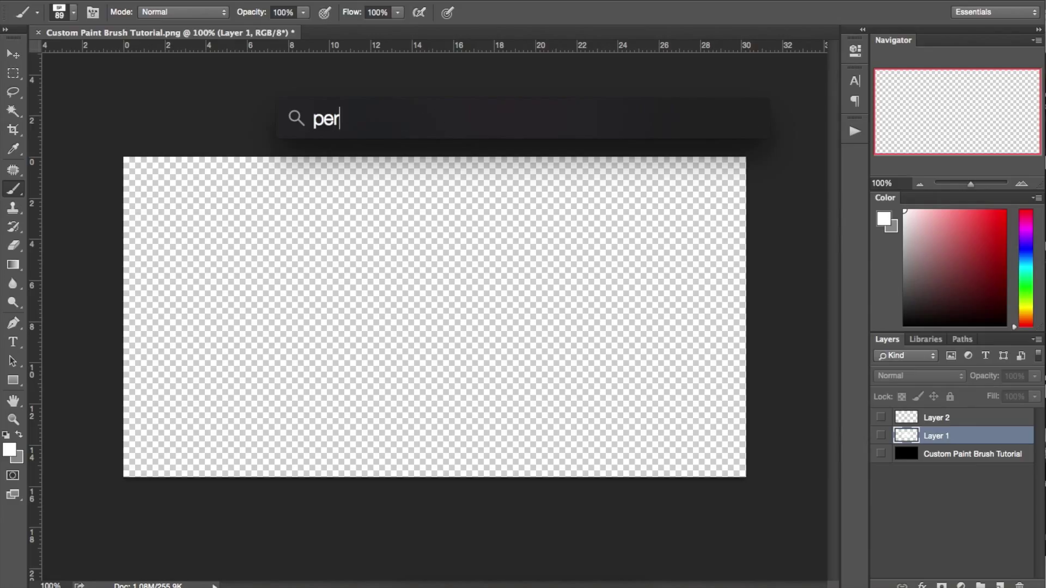
type("sonal logo")
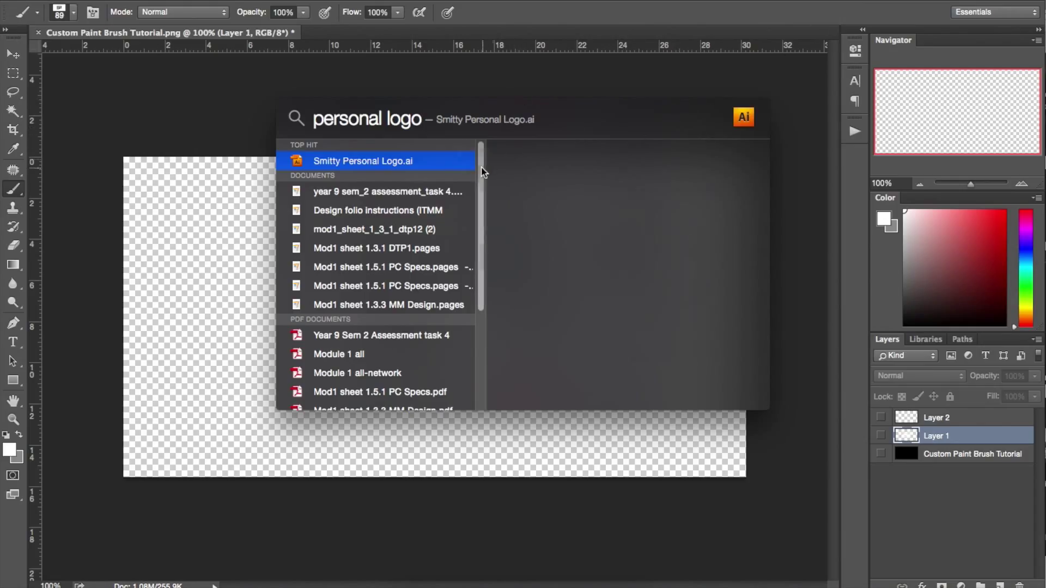
scroll(467, 261, "down", 5)
scroll(468, 260, "down", 3)
scroll(468, 260, "down", 1)
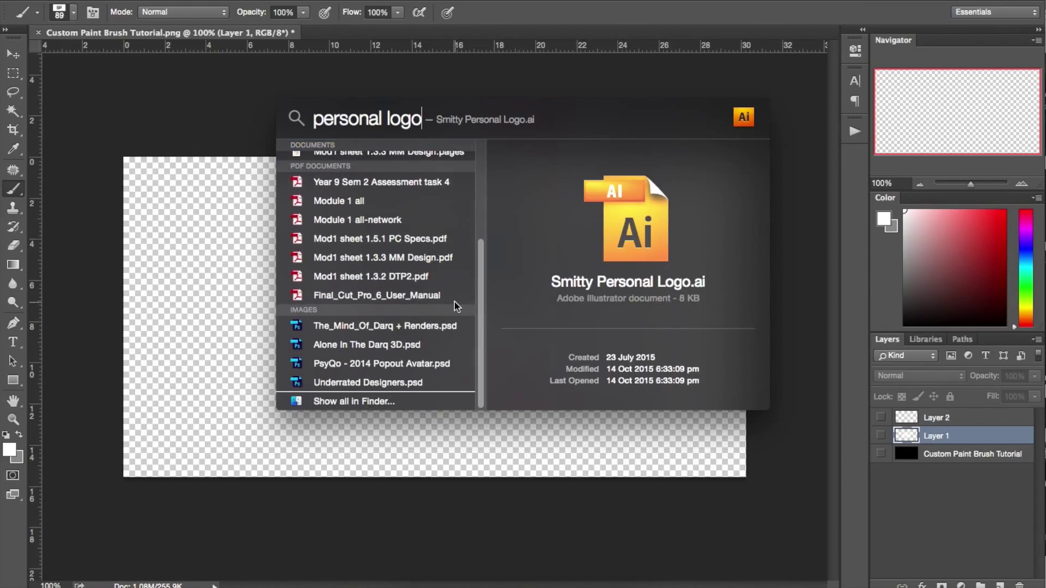
left_click(367, 401)
- Browse Documents > Designing > Photoshop > Logos > Personal Stuff and open 2D LOGO.psd
double_click(368, 401)
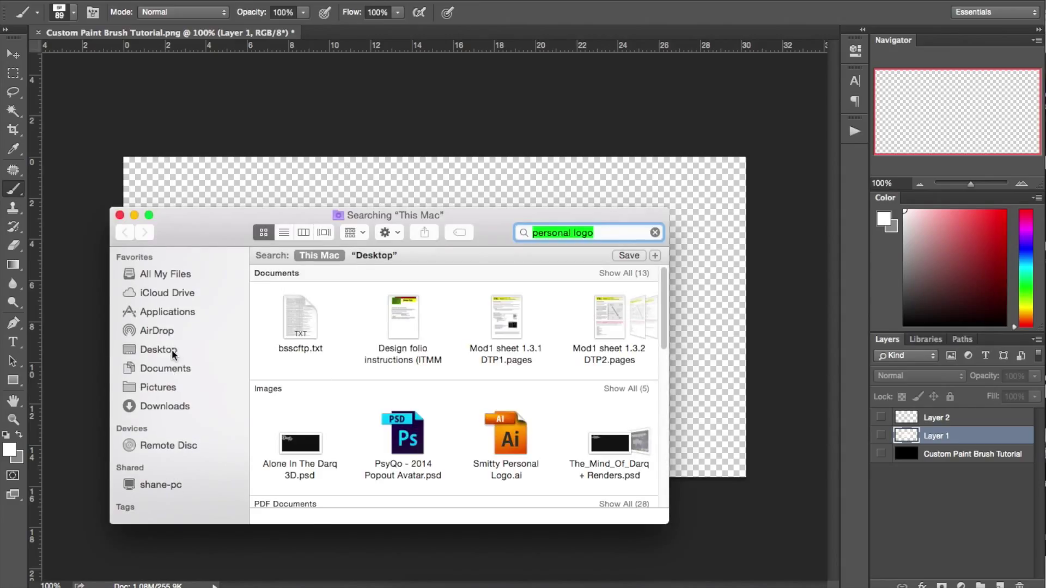
left_click(166, 369)
double_click(483, 278)
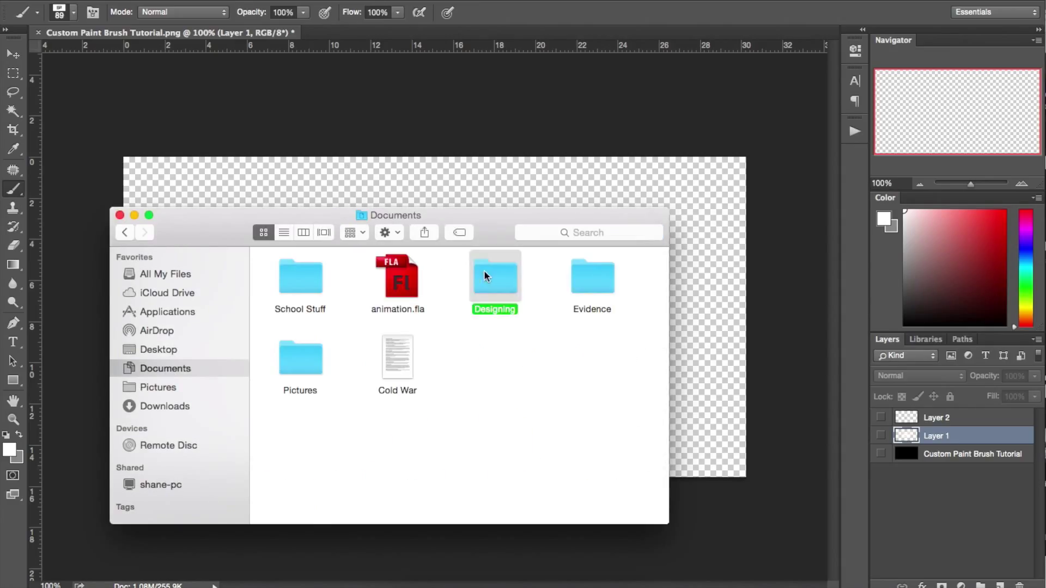
double_click(484, 351)
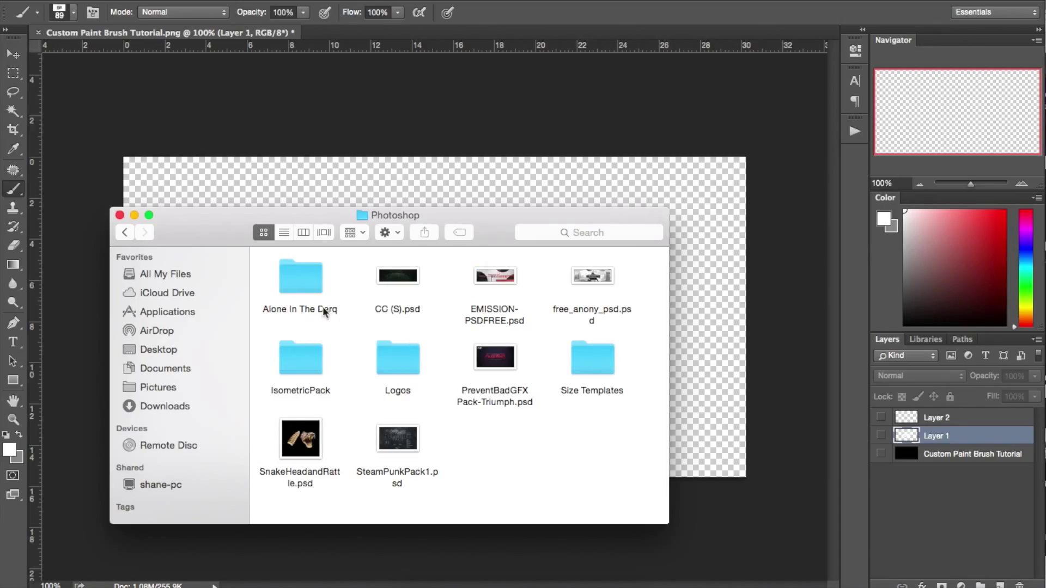
double_click(406, 358)
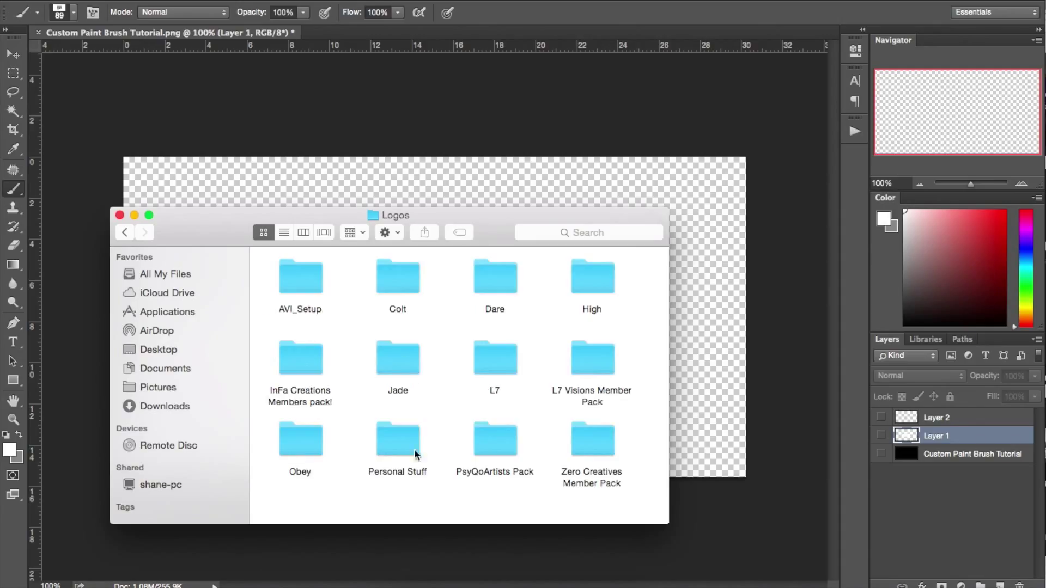
double_click(382, 439)
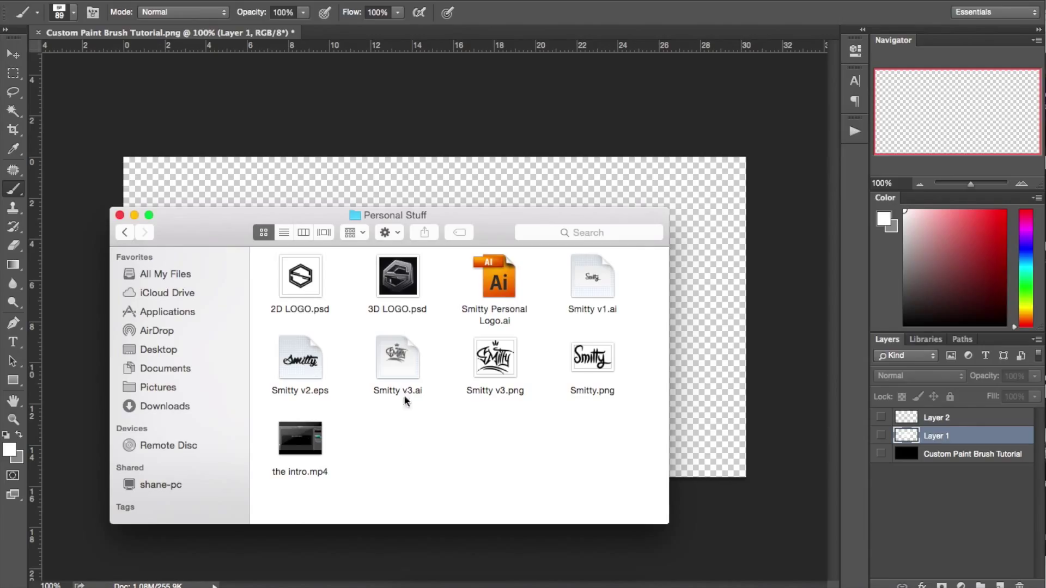
double_click(301, 281)
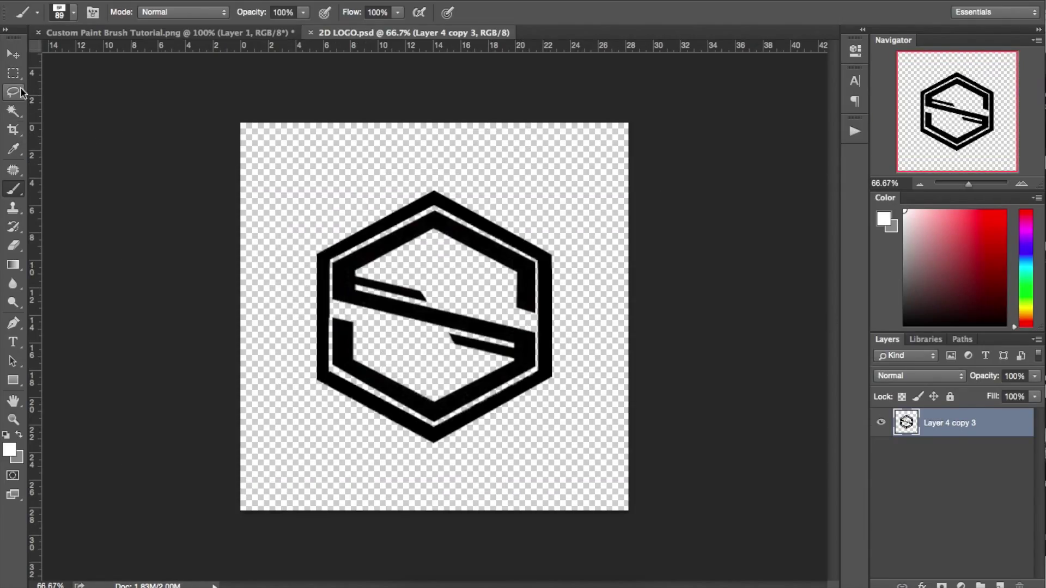
left_click(14, 72)
left_click_drag(265, 145, 593, 478)
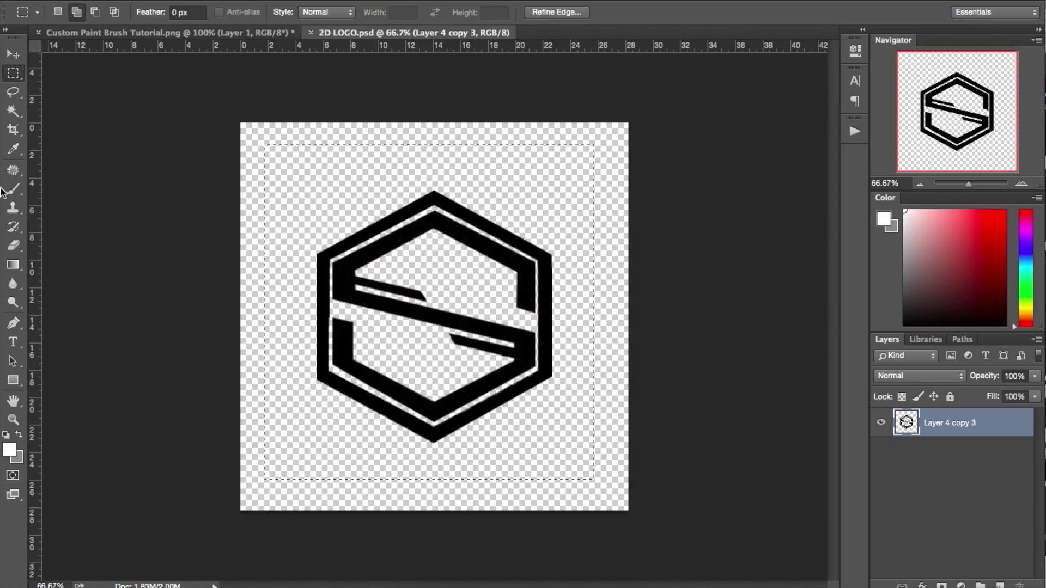
right_click(14, 72)
left_click(83, 163)
right_click(14, 91)
key("Escape")
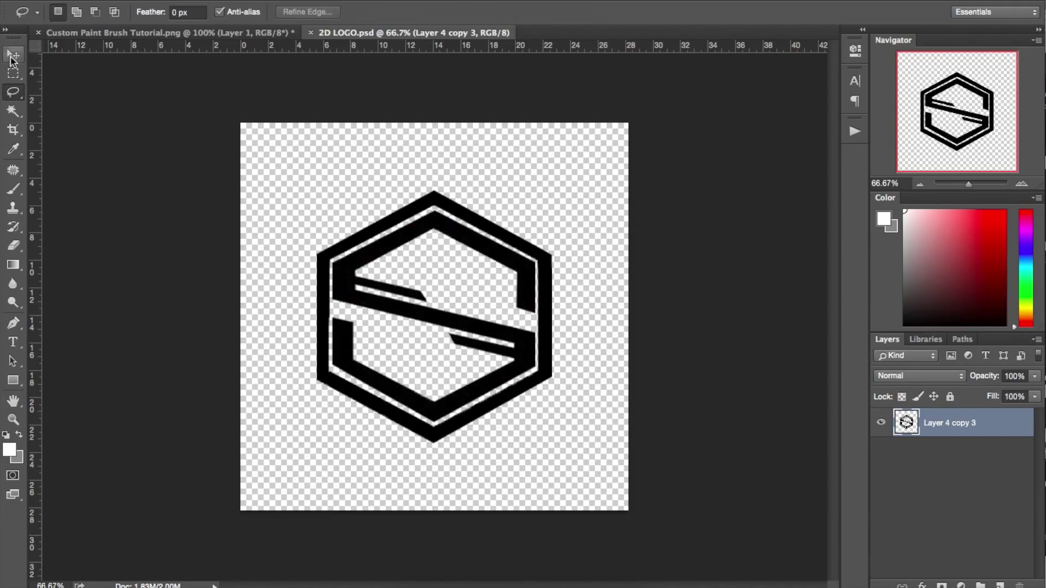
key("v")
- Define the hexagon S logo as a brush preset named 'Smitty Logo'
left_click(164, 2)
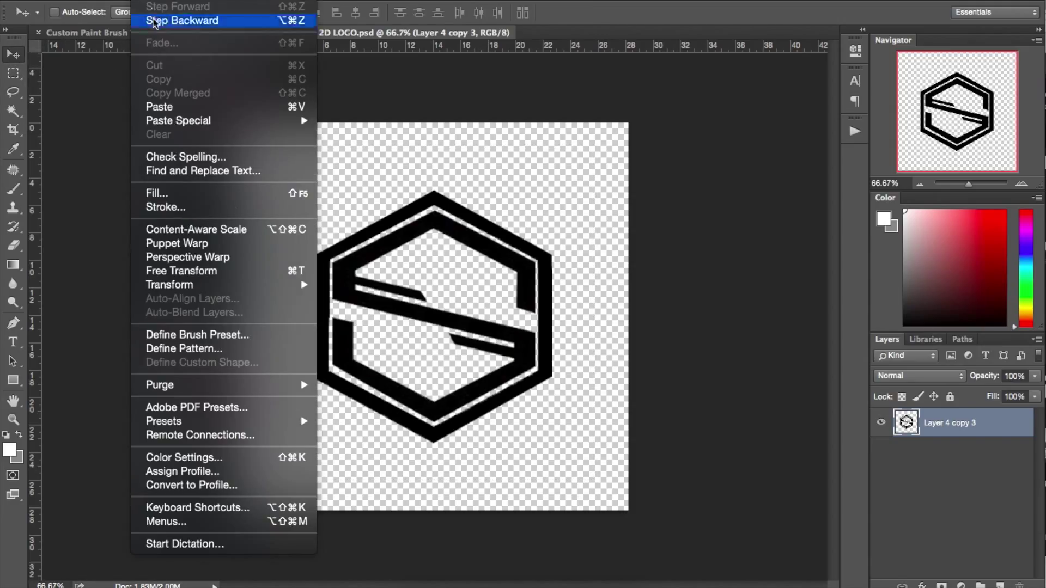
left_click(185, 335)
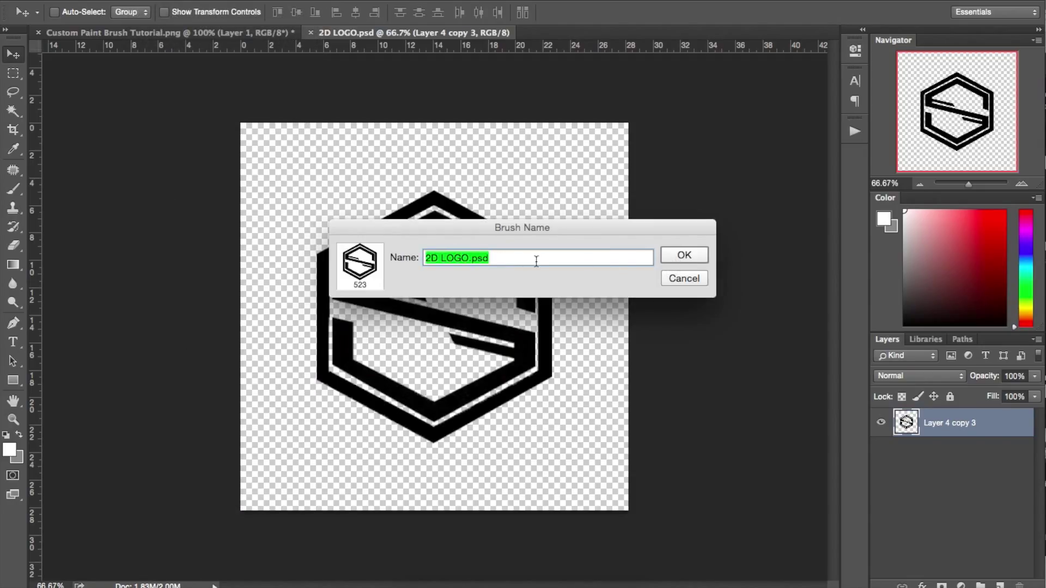
type("sml")
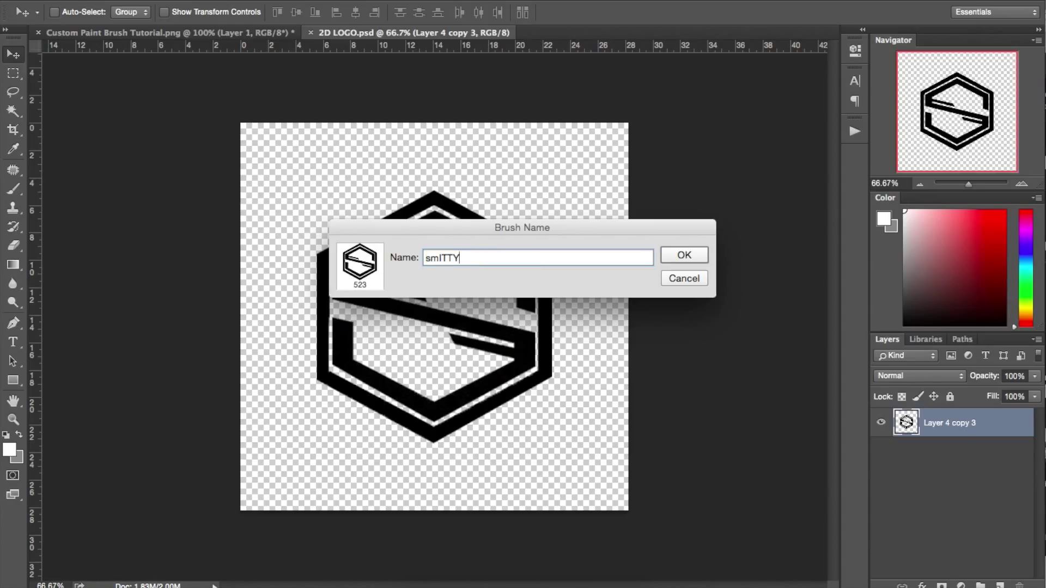
key("super+a")
type("Sm")
key("Return")
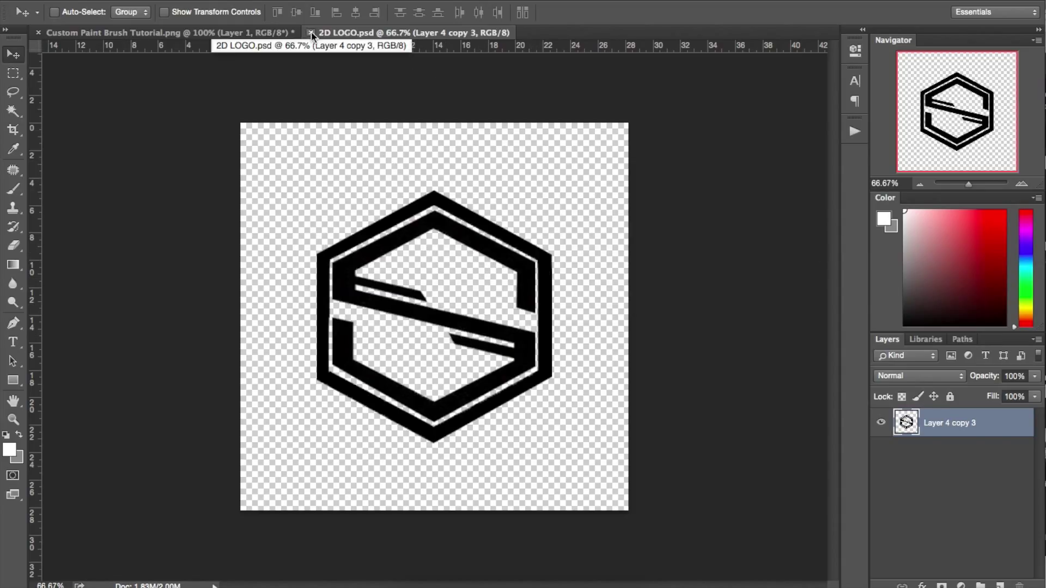
- Add an empty layer, hide the original logo layer, and load the new Smitty Logo brush
left_click(1000, 583)
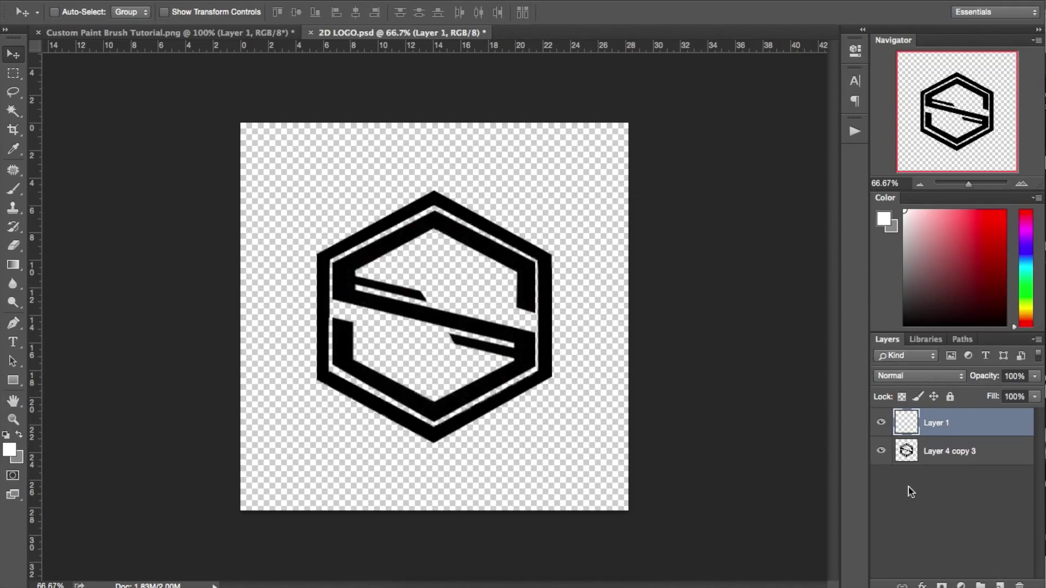
left_click(880, 451)
right_click(13, 188)
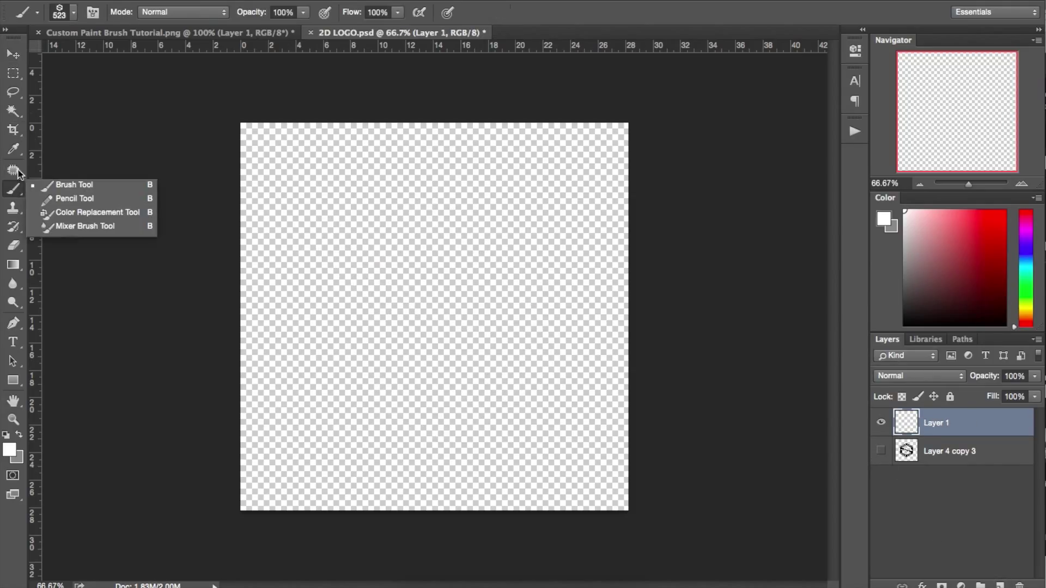
left_click(69, 11)
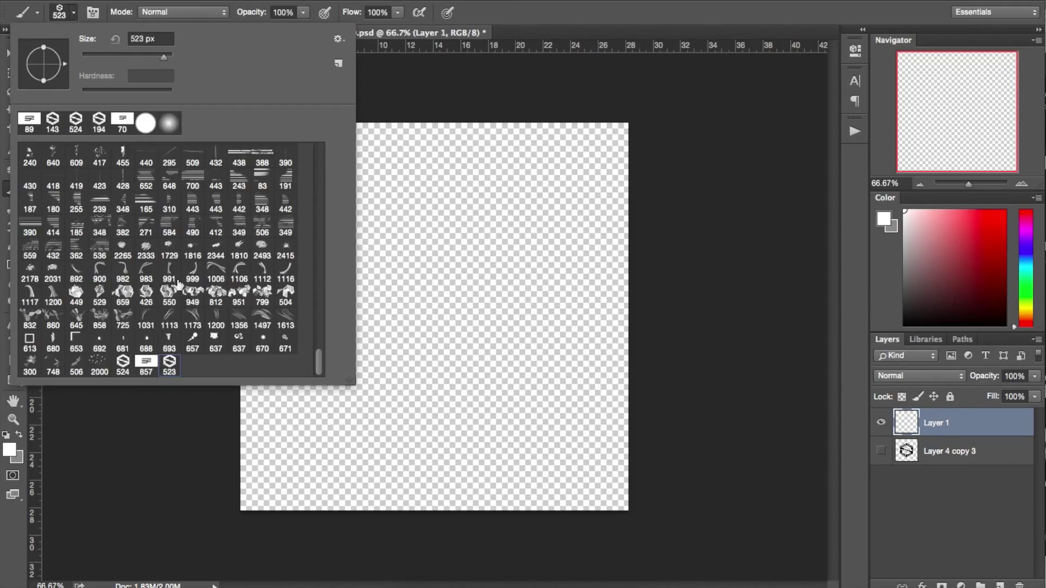
double_click(167, 360)
- Stamp the S logo in black near the canvas centre, then delete the test layer
left_click(400, 311)
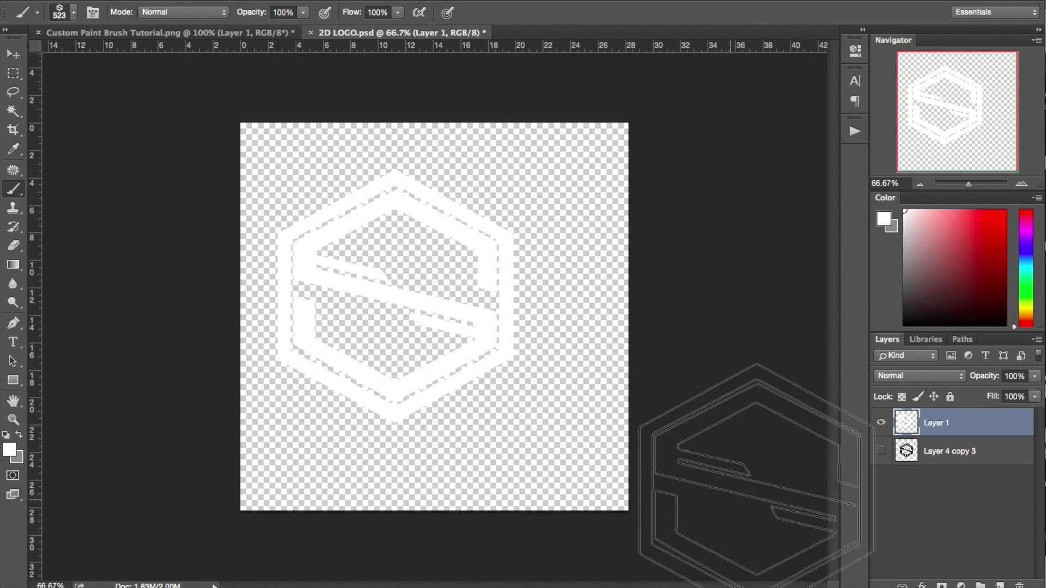
key("ctrl+z")
key("x")
left_click(448, 346)
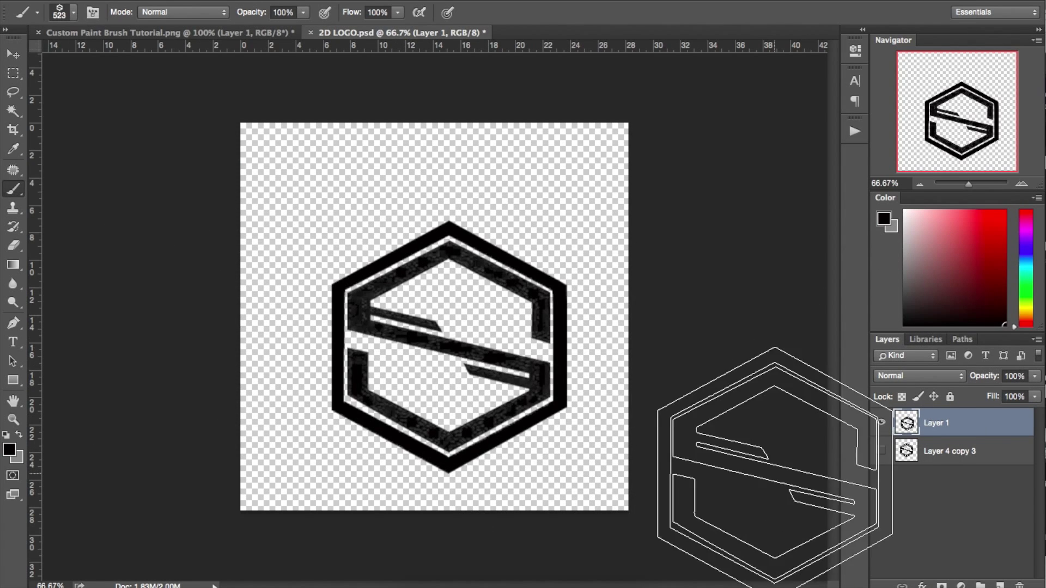
key("ctrl+z")
left_click(447, 303)
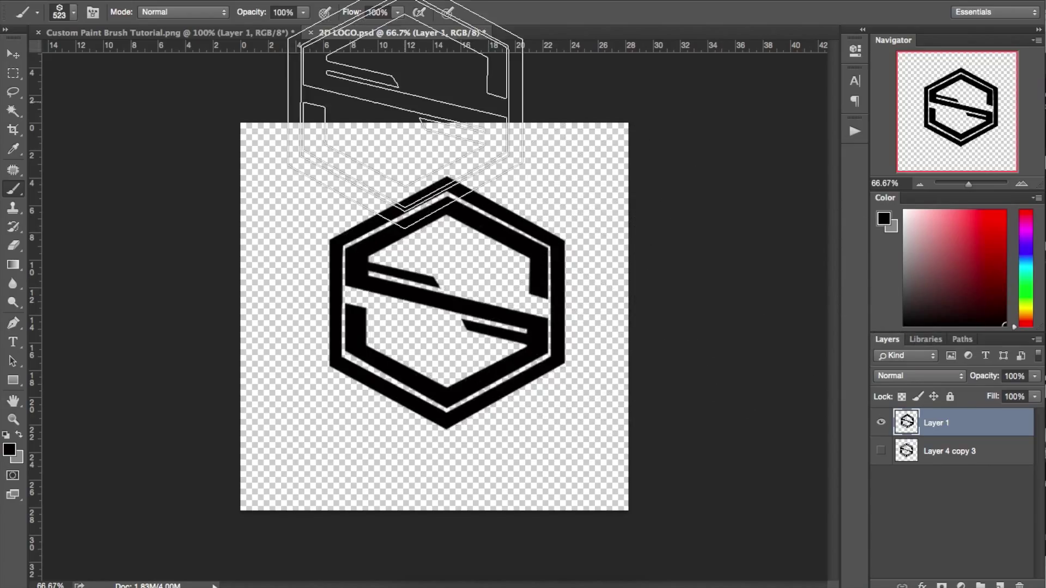
key("Delete")
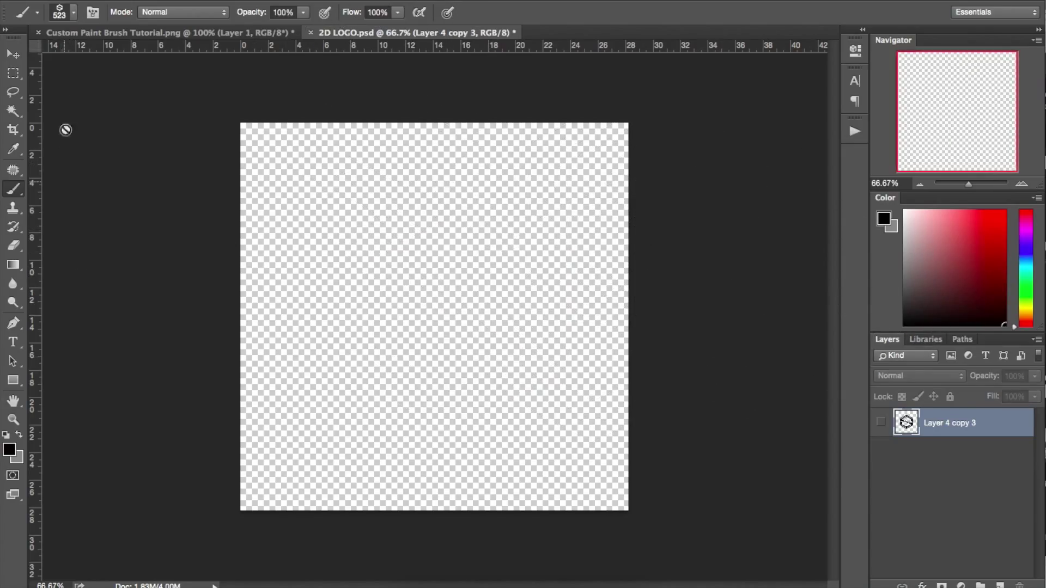
- Switch to the SF logo brush, dismiss the hidden-layer warning, and add a blank layer to paint on
left_click(75, 14)
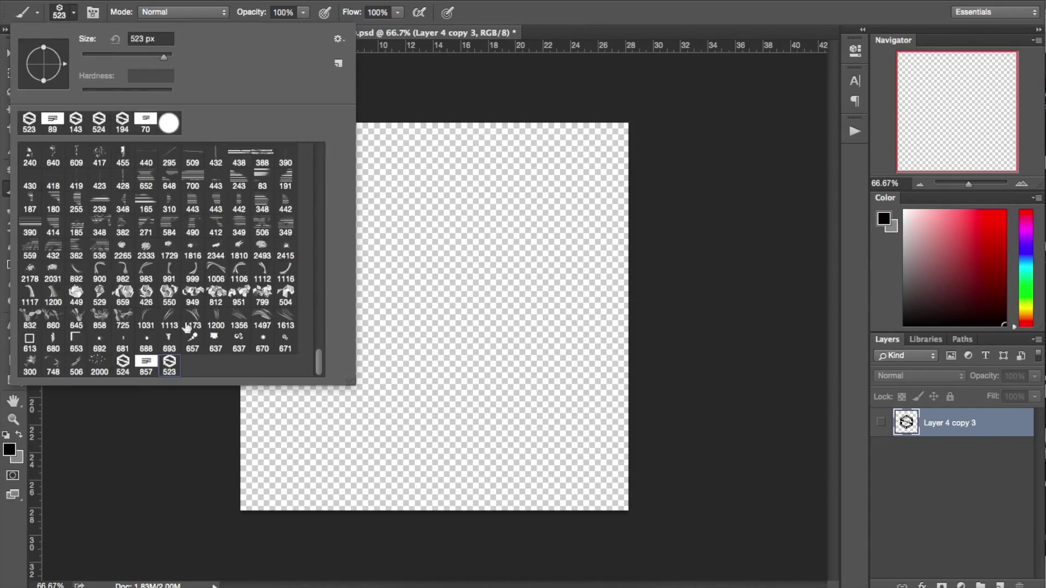
left_click(145, 365)
left_click(434, 202)
left_click(481, 193)
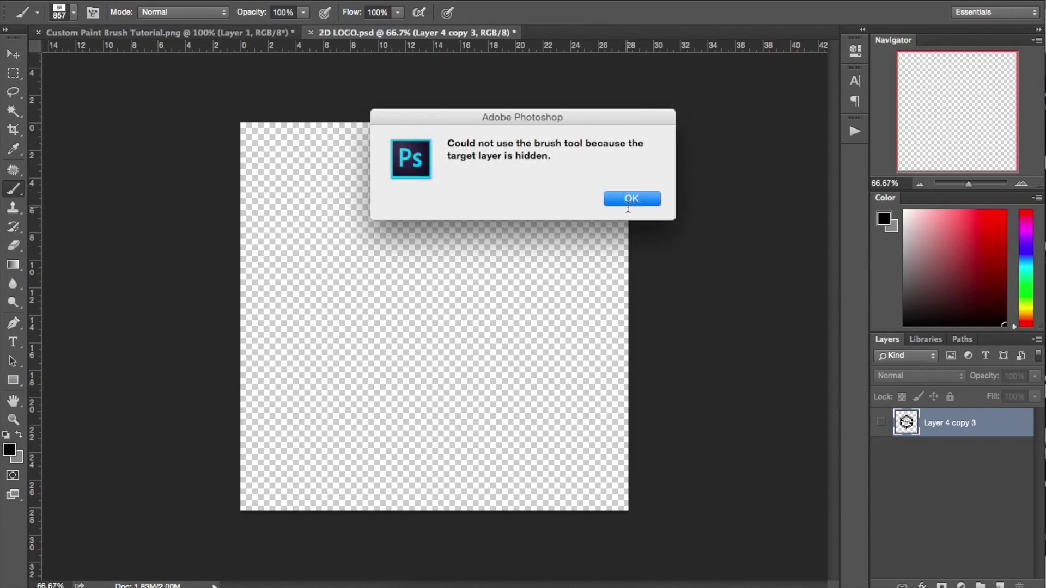
left_click(631, 198)
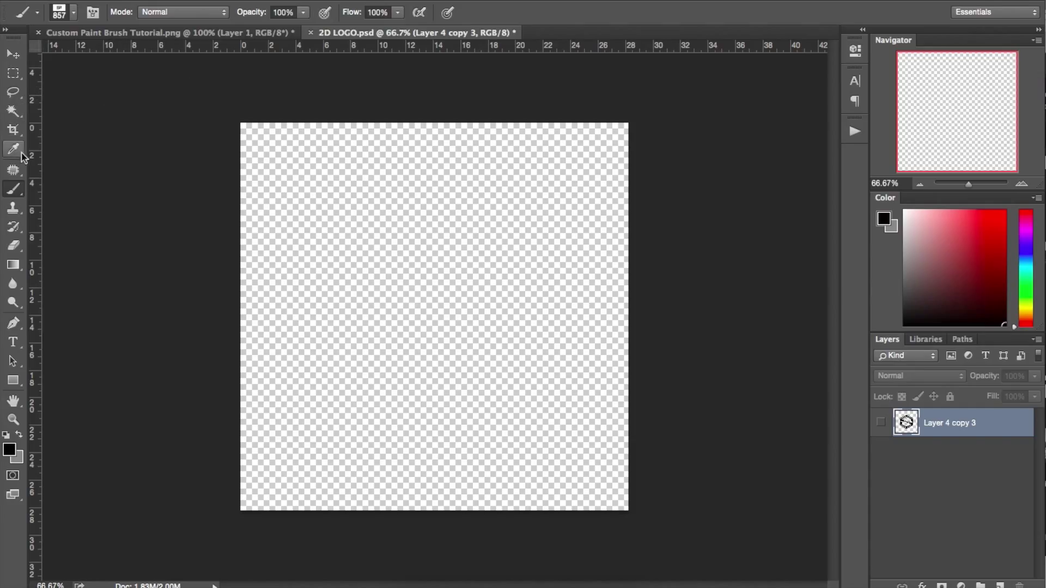
left_click(980, 583)
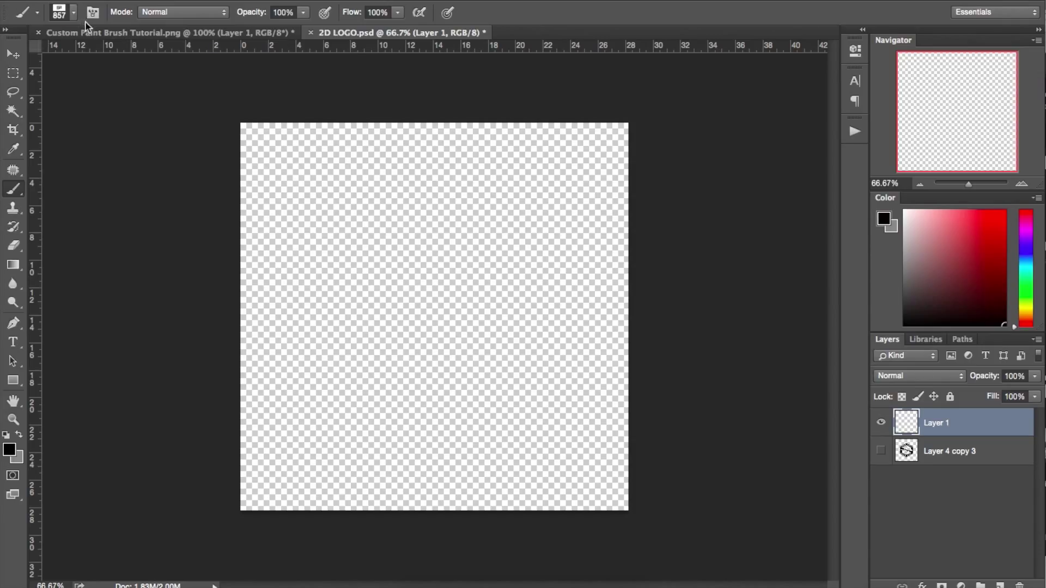
left_click(72, 12)
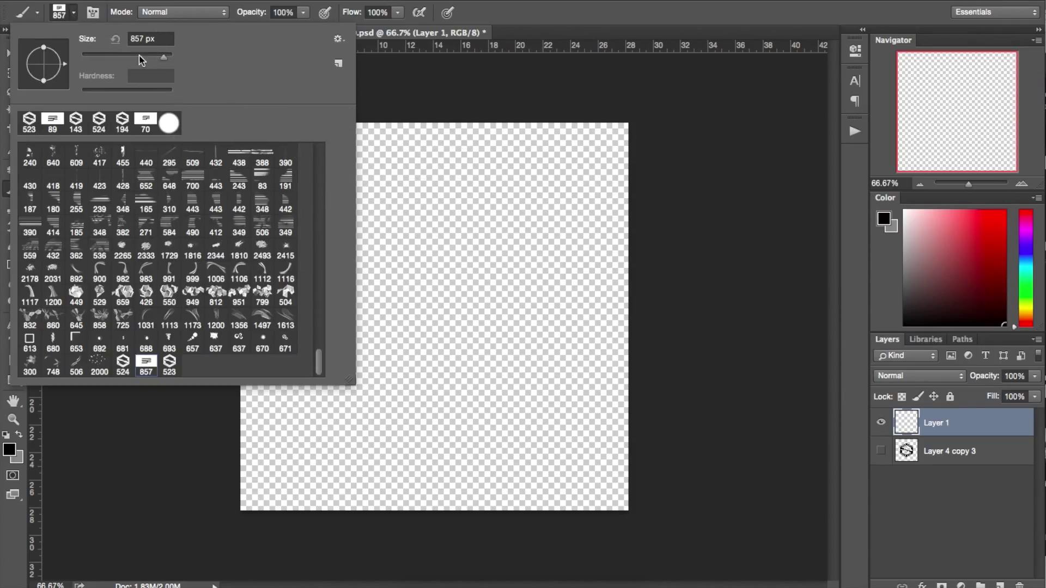
type("150")
- Stamp seven scattered SF logos at 150 px brush size, then undo the stamps
key("Return")
left_click(505, 169)
left_click(441, 193)
left_click(535, 253)
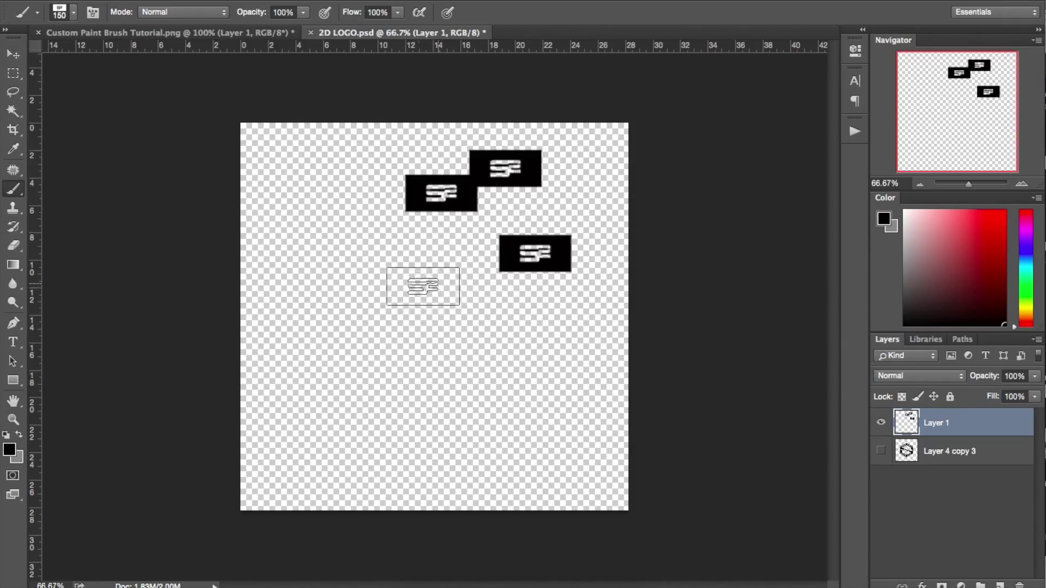
left_click(418, 288)
left_click(504, 331)
left_click(305, 346)
left_click(312, 198)
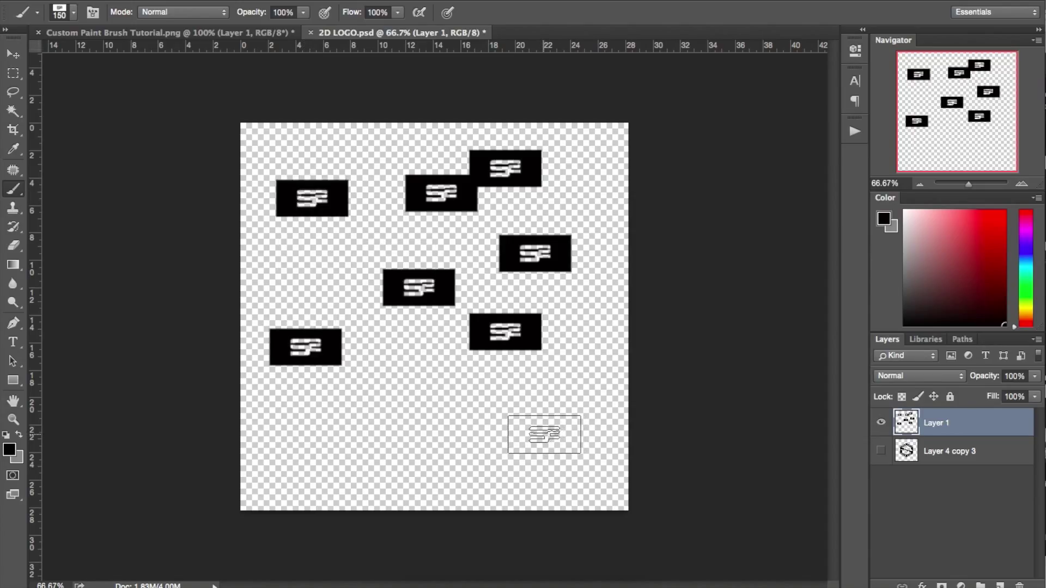
key("ctrl+alt+z")
key("ctrl+alt+z")
key("ctrl+alt+z")
key("ctrl+alt+z")
key("ctrl+alt+z")
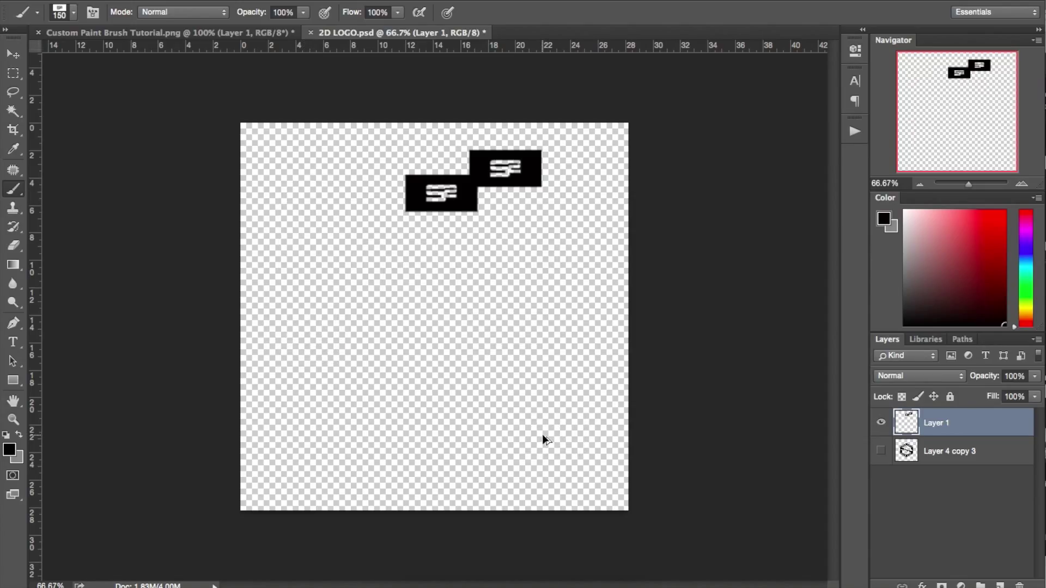
key("ctrl+alt+z")
key("ctrl+alt+z")
- Switch to the hexagon S logo brush preset at 63 px
left_click(73, 12)
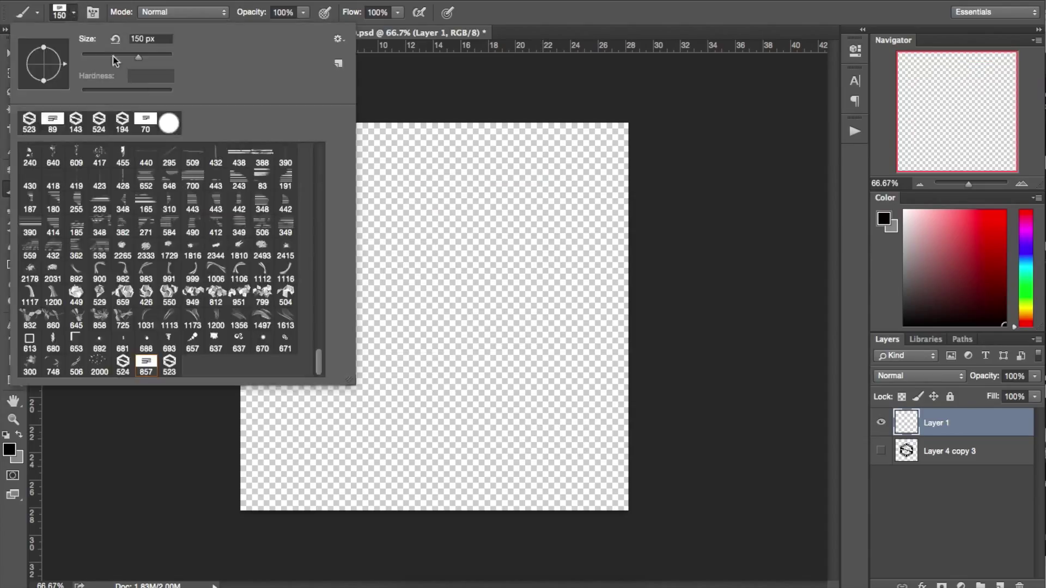
left_click(169, 364)
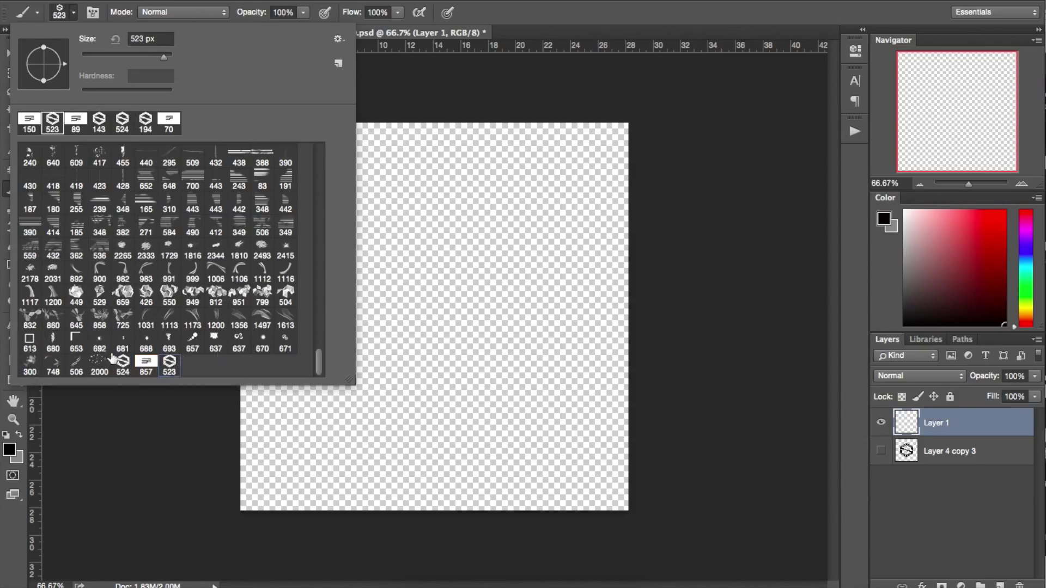
left_click(123, 364)
left_click(111, 58)
- Stamp eleven scattered small hexagon S logos across the canvas
left_click(537, 235)
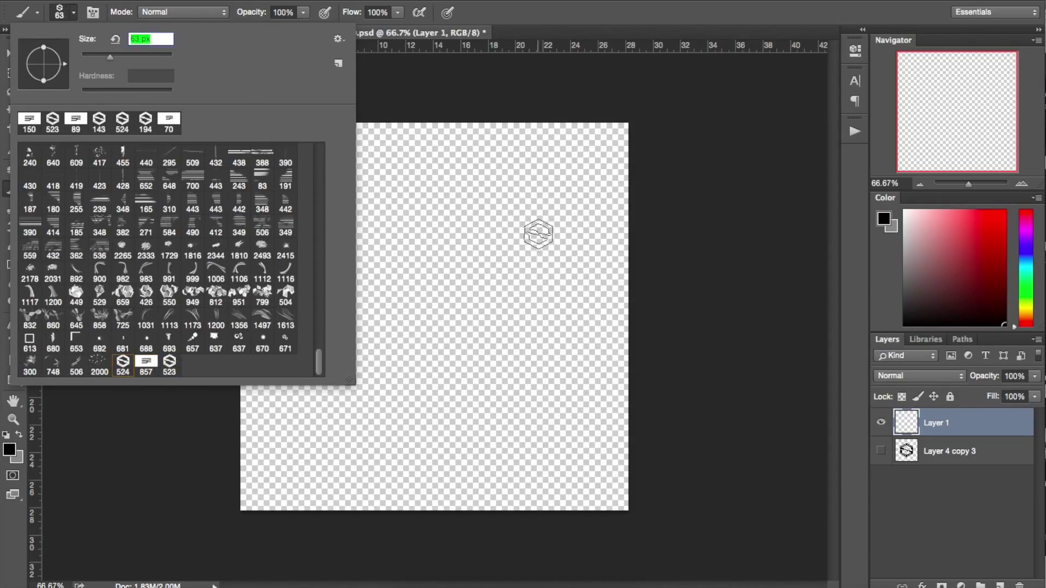
left_click(446, 243)
left_click(534, 338)
left_click(408, 320)
left_click(370, 192)
left_click(493, 175)
left_click(320, 237)
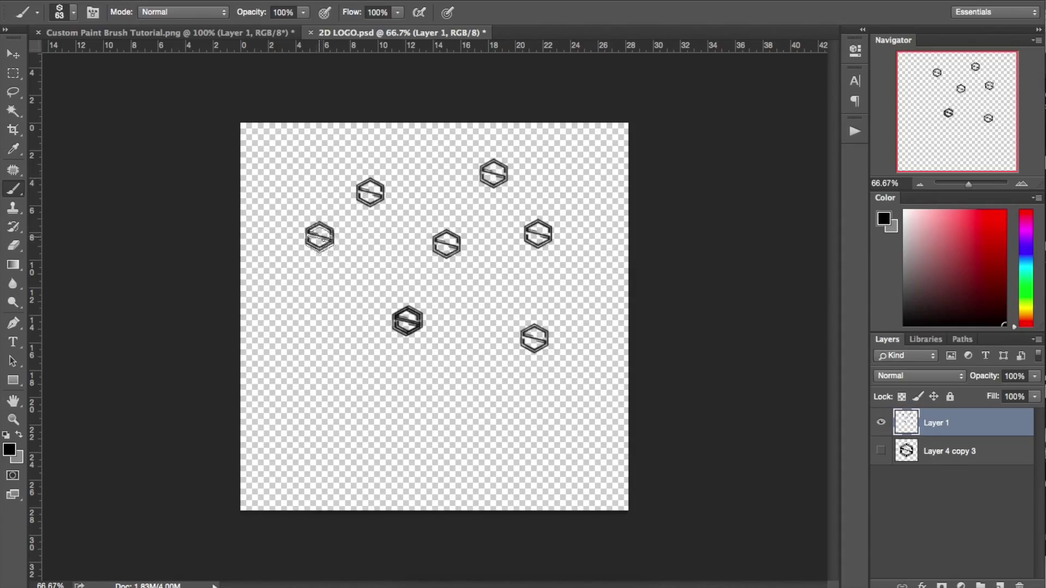
left_click(480, 307)
left_click(493, 443)
left_click(335, 411)
left_click(335, 247)
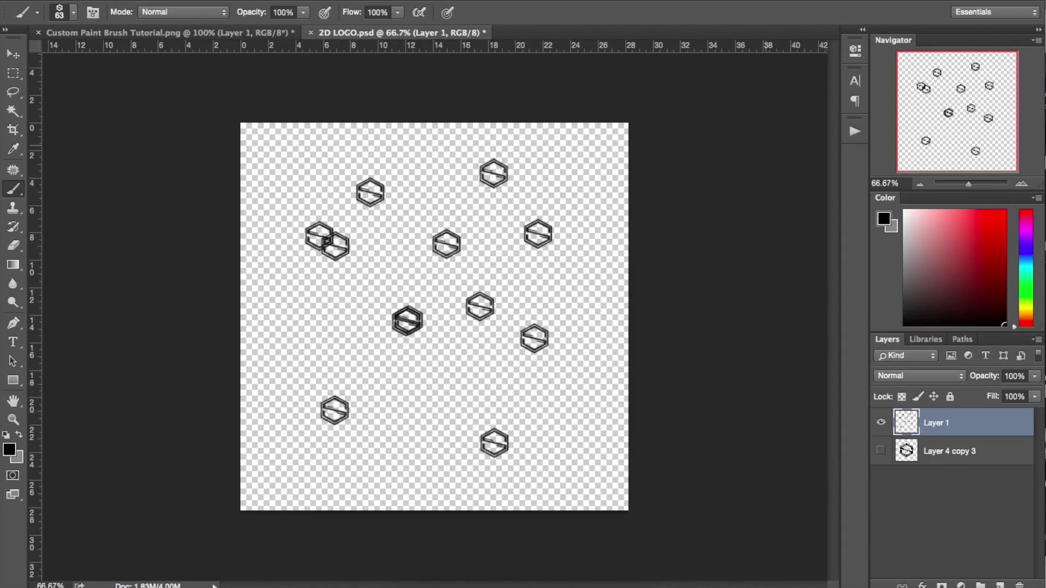
- Delete the hexagon test layer and close 2D LOGO.psd without saving
key("Delete")
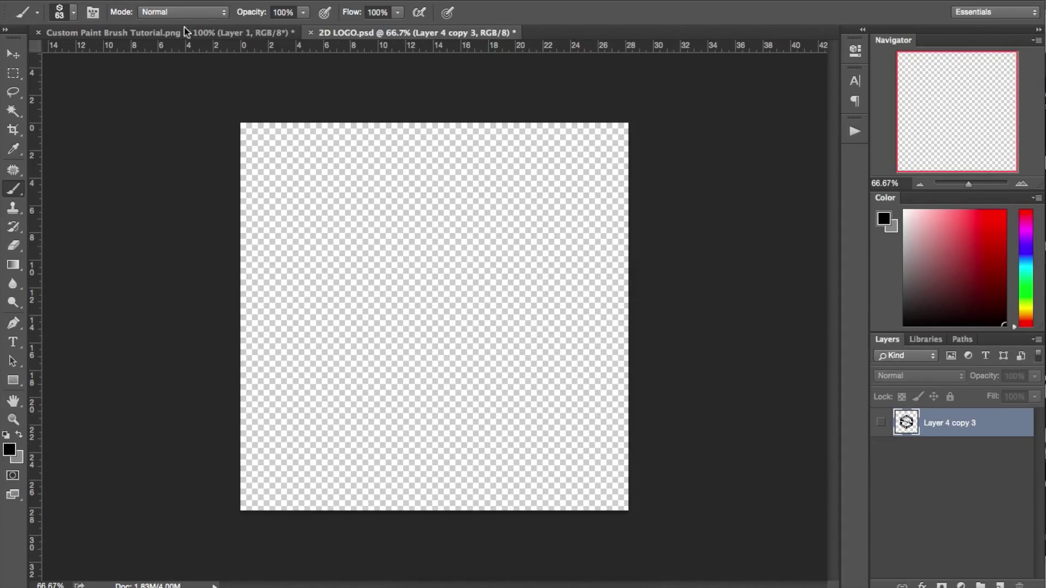
left_click(312, 32)
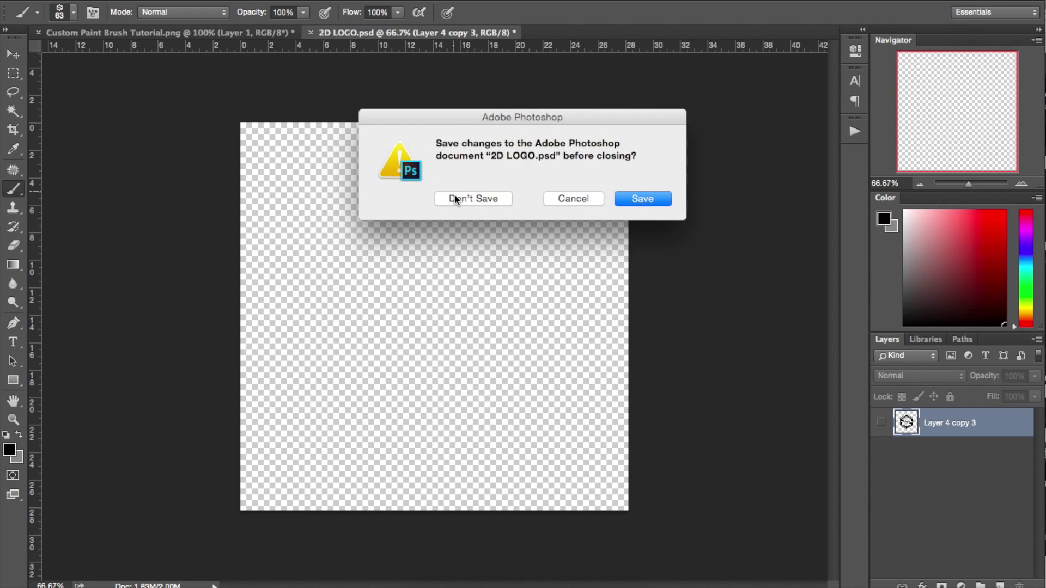
left_click(473, 199)
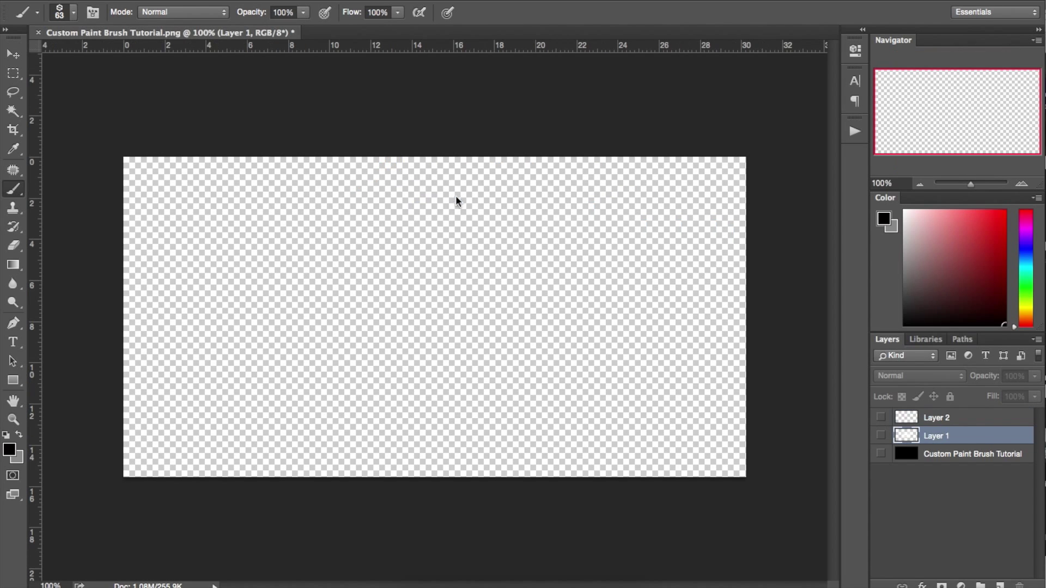
- Show the tutorial image's hidden layers and merge Layer 2 down into Layer 1
left_click(881, 455, "alt")
left_click(971, 418)
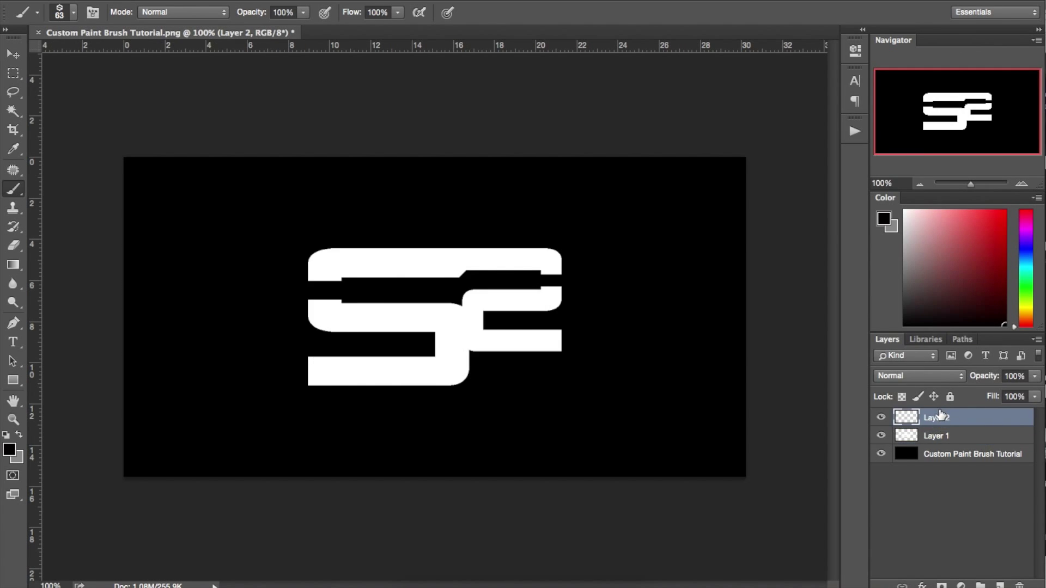
key("ctrl+e")
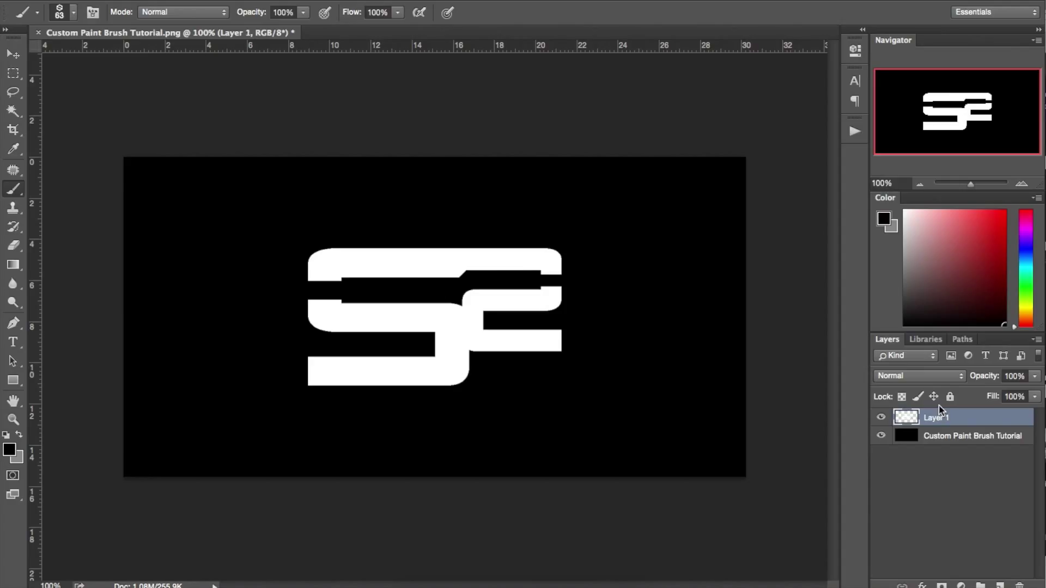